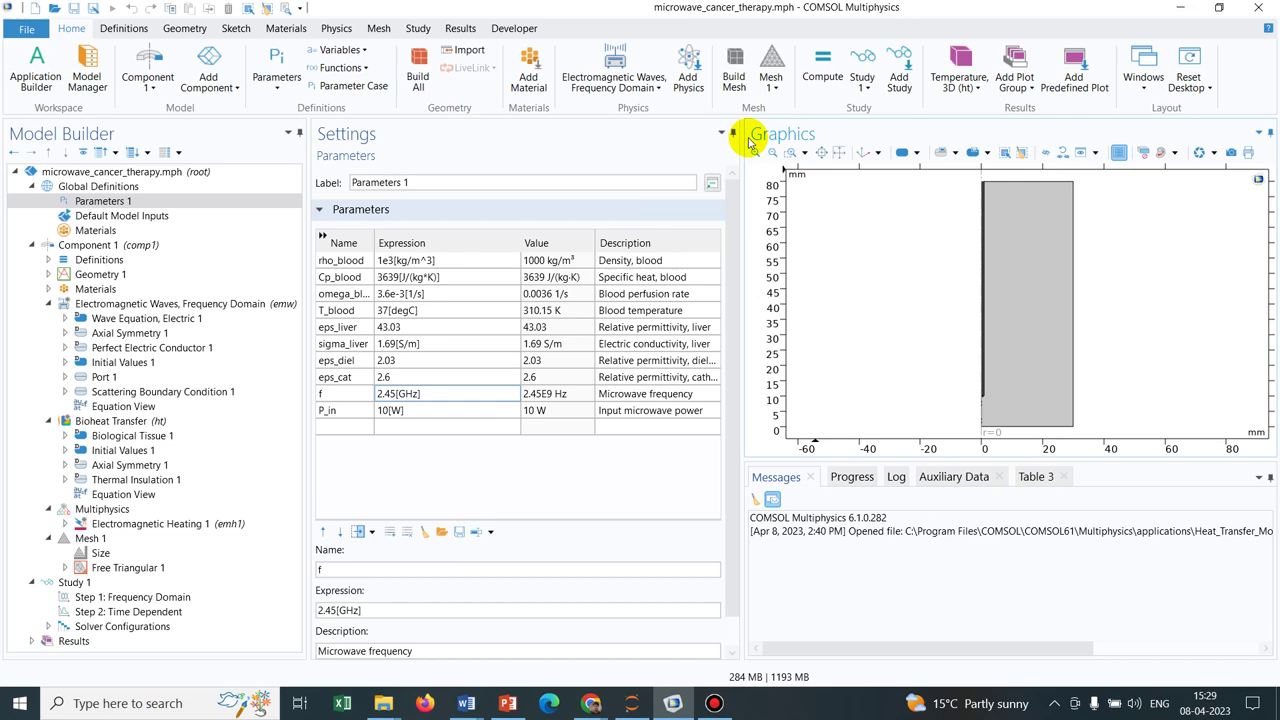
- Inspect the geometry near the axis and the 50–66 mm left edge, then open Bioheat Transfer settings
{"action": "left_click", "coordinate": [790, 155]}
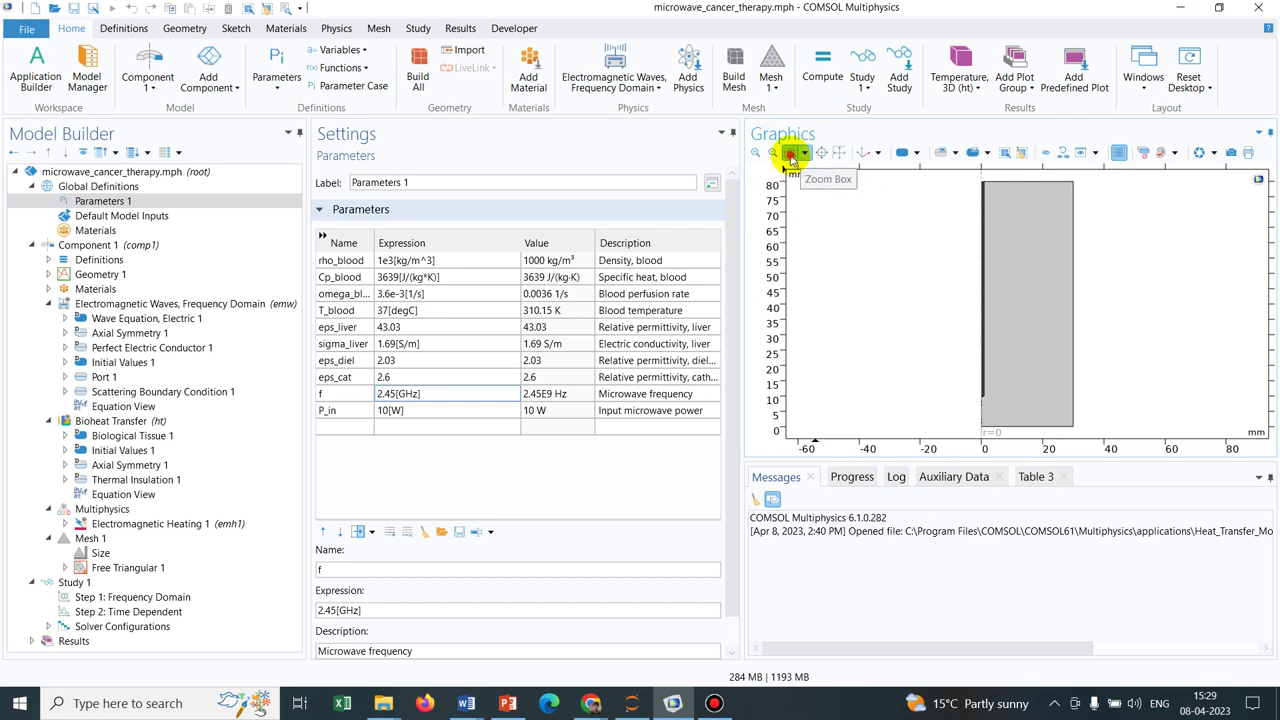
{"action": "left_click_drag", "start_coordinate": [963, 186], "coordinate": [1133, 276]}
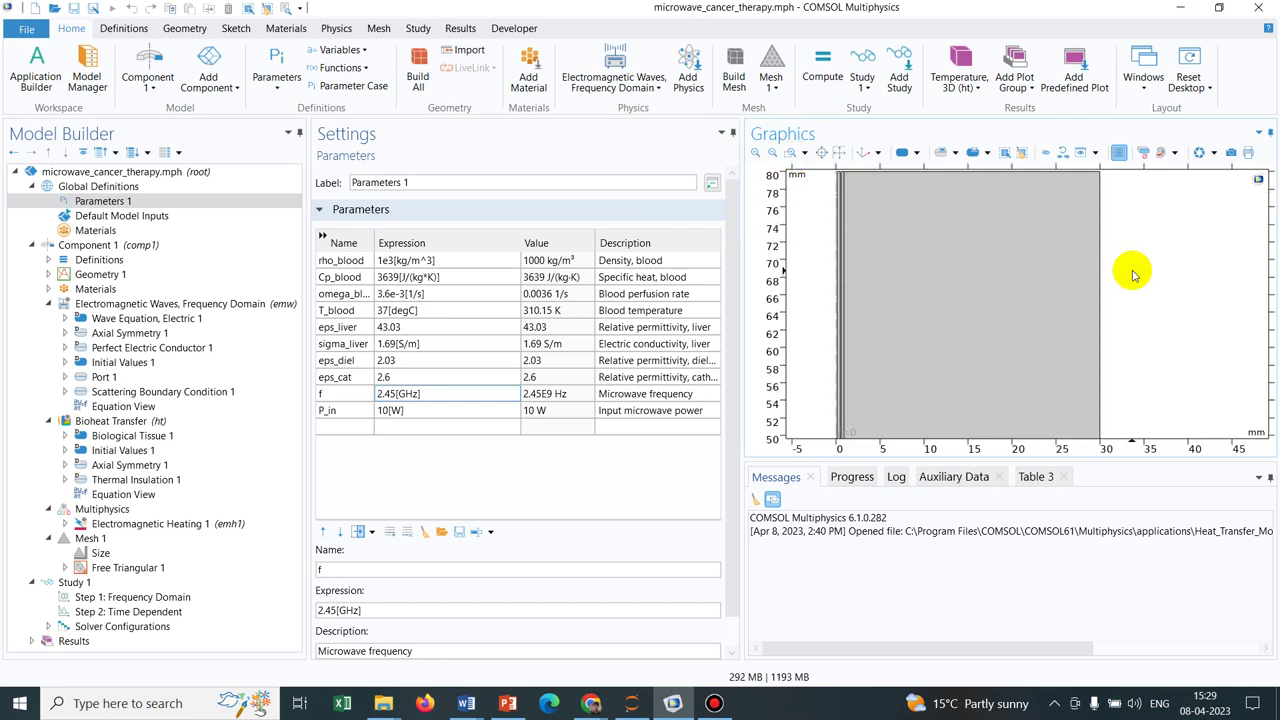
{"action": "left_click", "coordinate": [840, 155]}
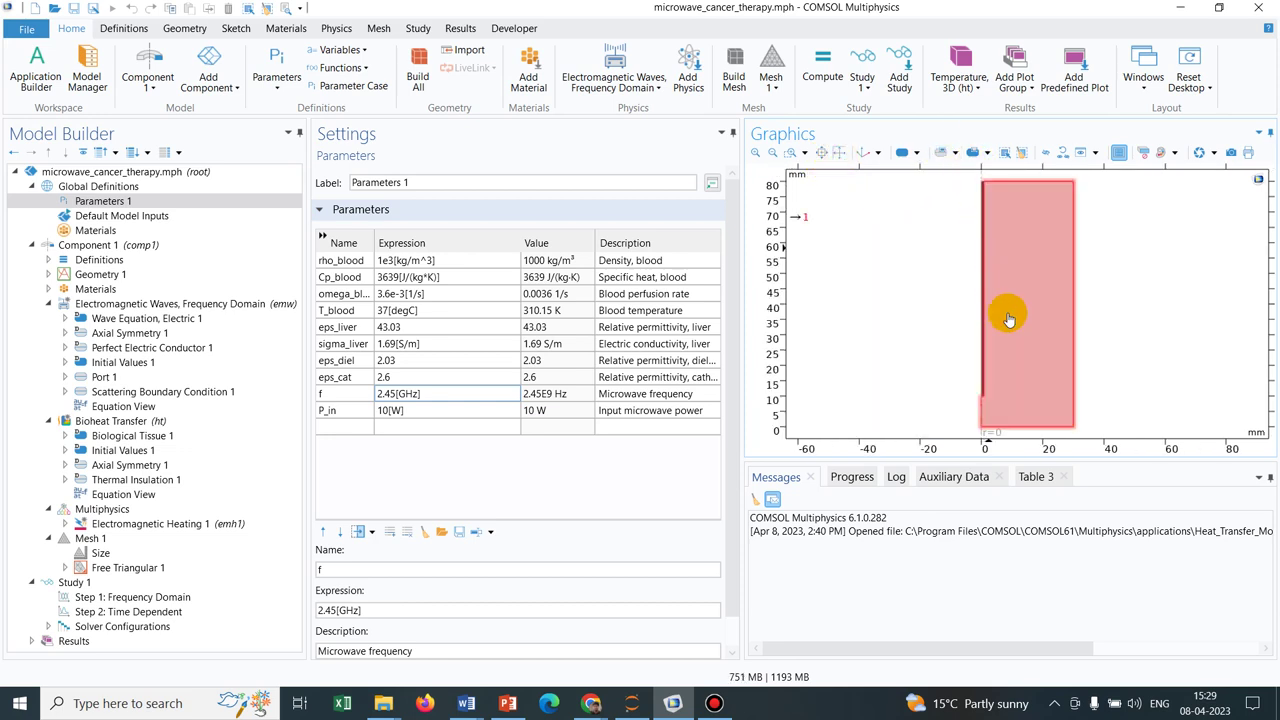
{"action": "left_click", "coordinate": [790, 152]}
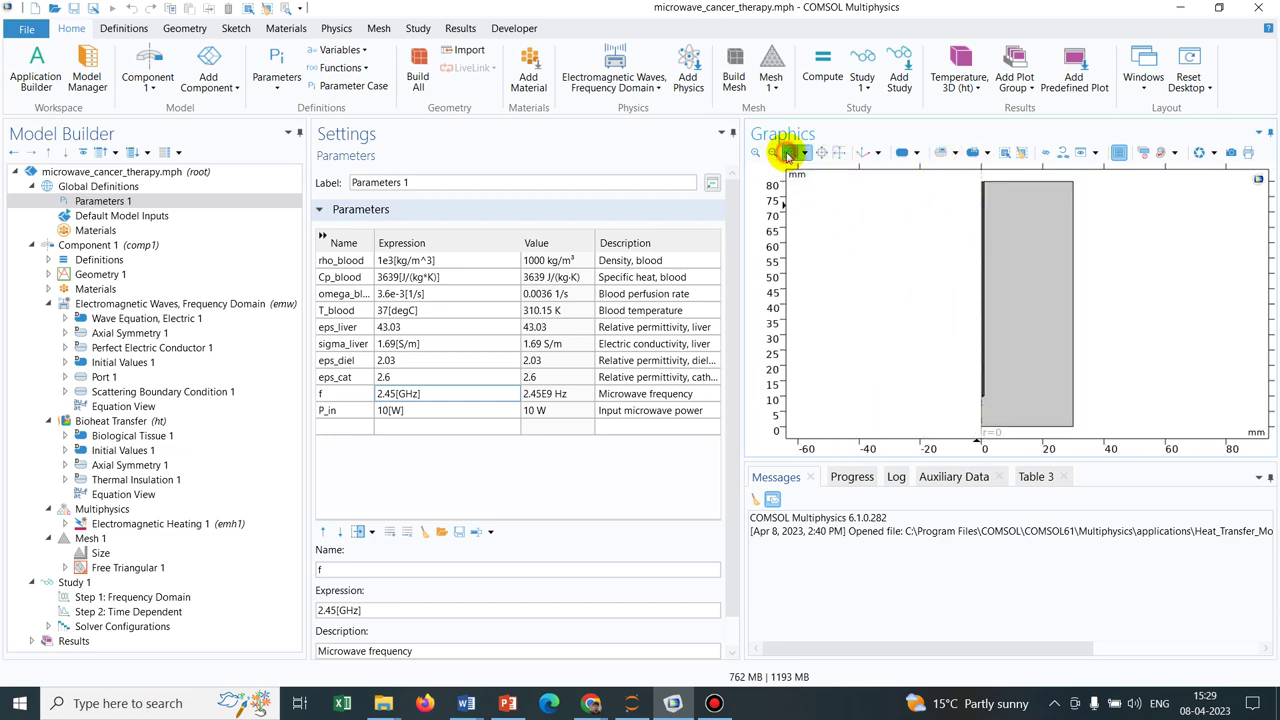
{"action": "left_click_drag", "start_coordinate": [940, 224], "coordinate": [1030, 272]}
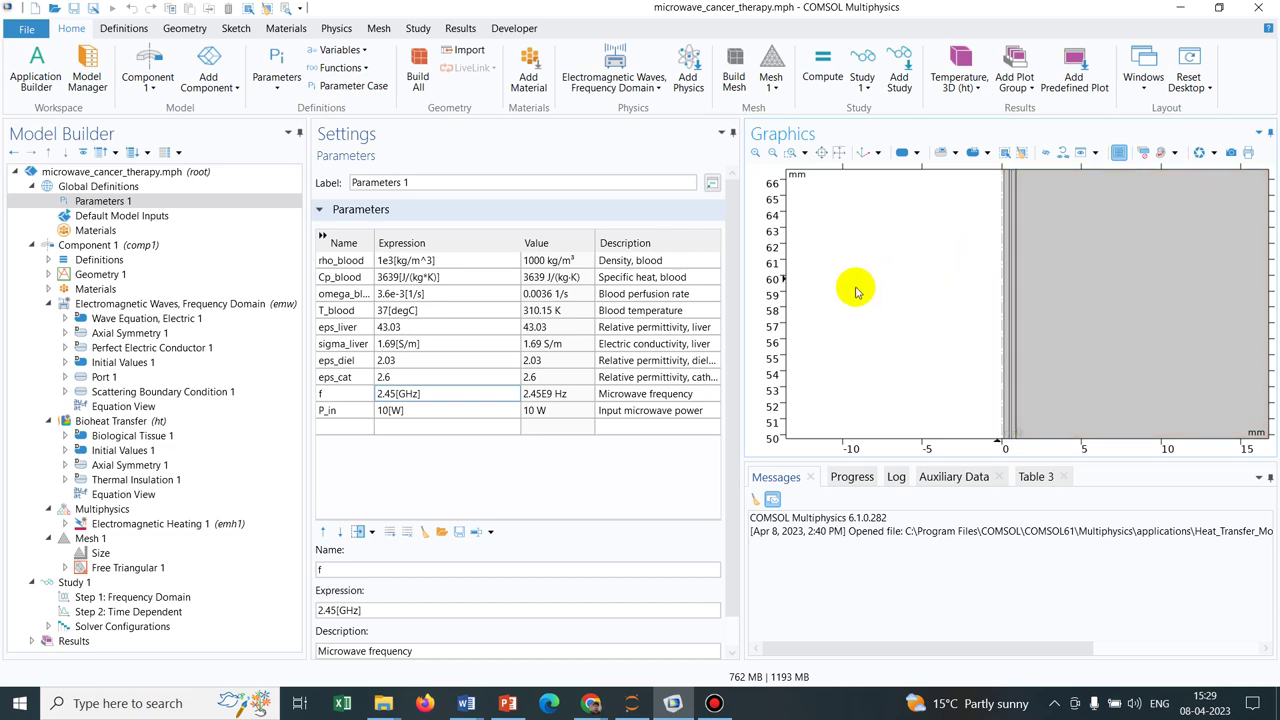
{"action": "left_click", "coordinate": [824, 152]}
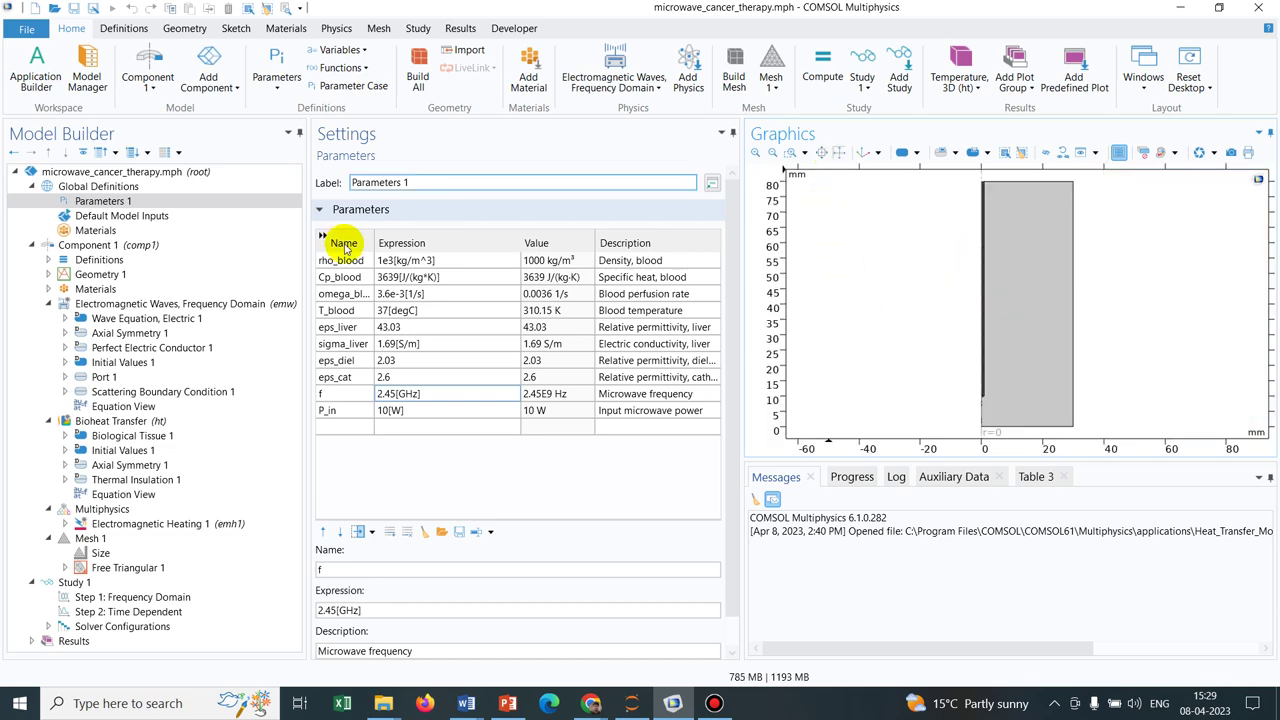
{"action": "left_click", "coordinate": [148, 421]}
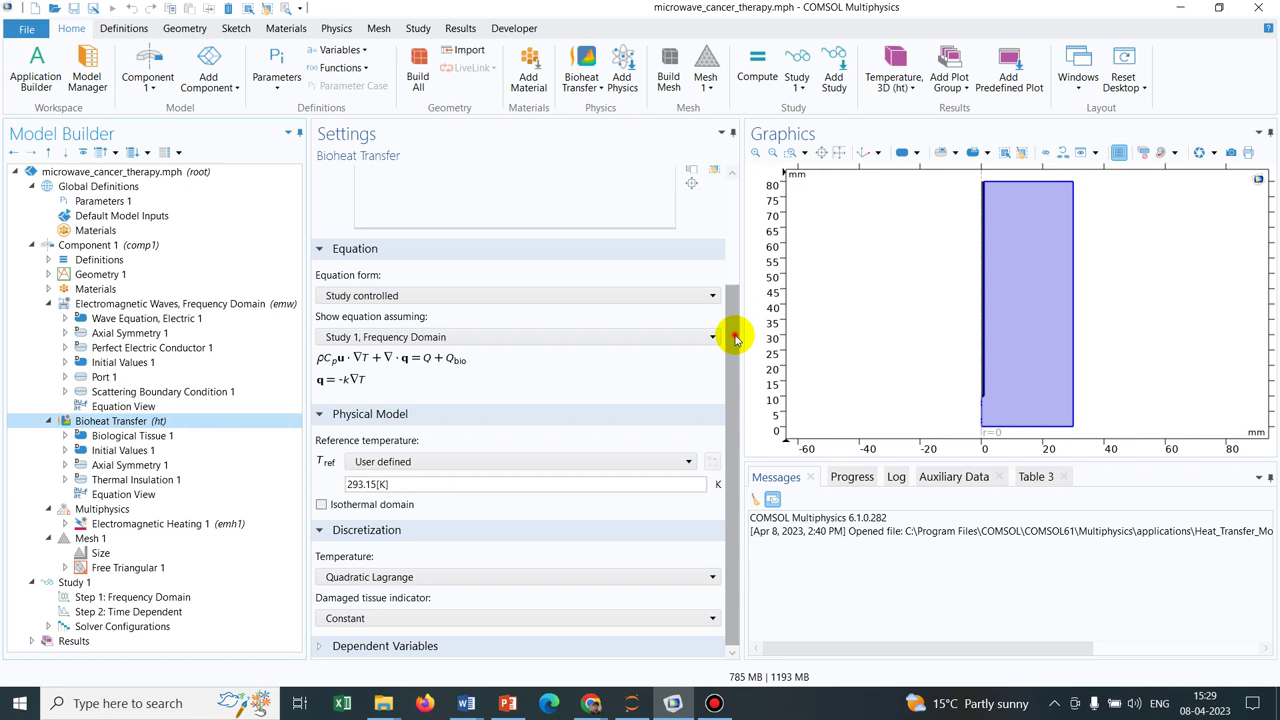
- Review the Electromagnetic Waves, Frequency Domain settings: all four domains, full-field formulation
{"action": "left_click_drag", "start_coordinate": [735, 338], "coordinate": [743, 207]}
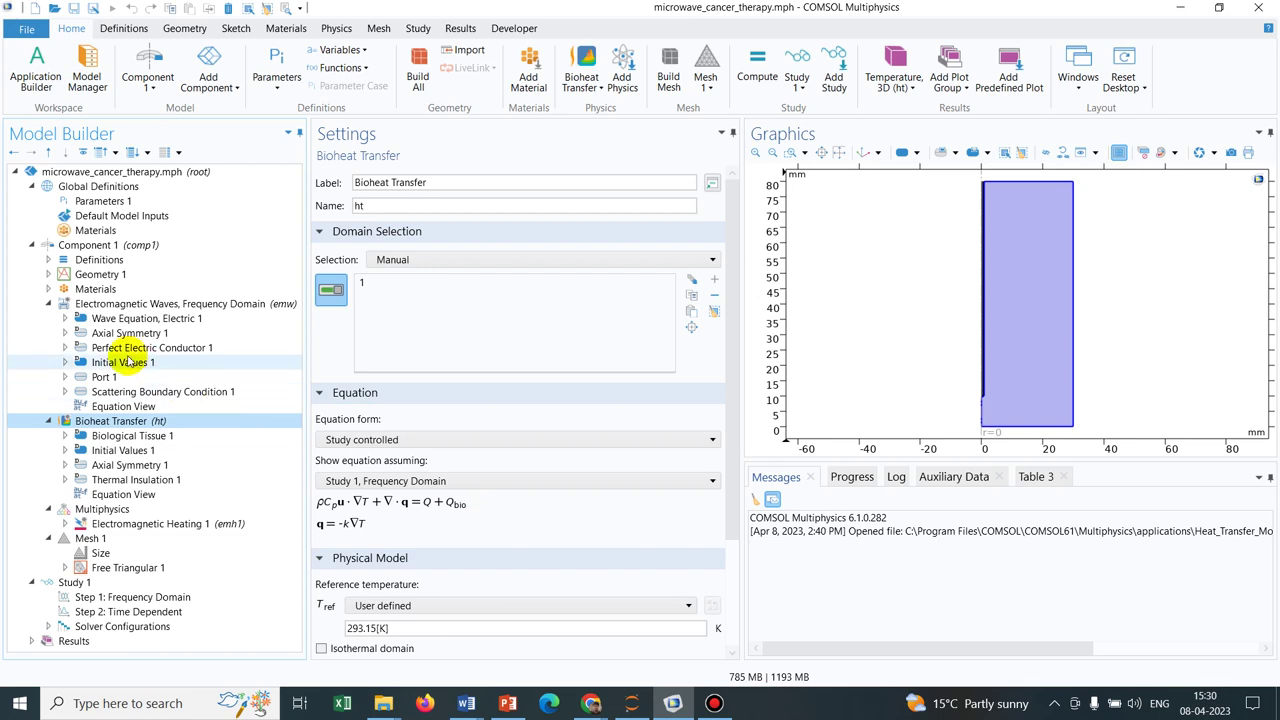
{"action": "left_click", "coordinate": [176, 306]}
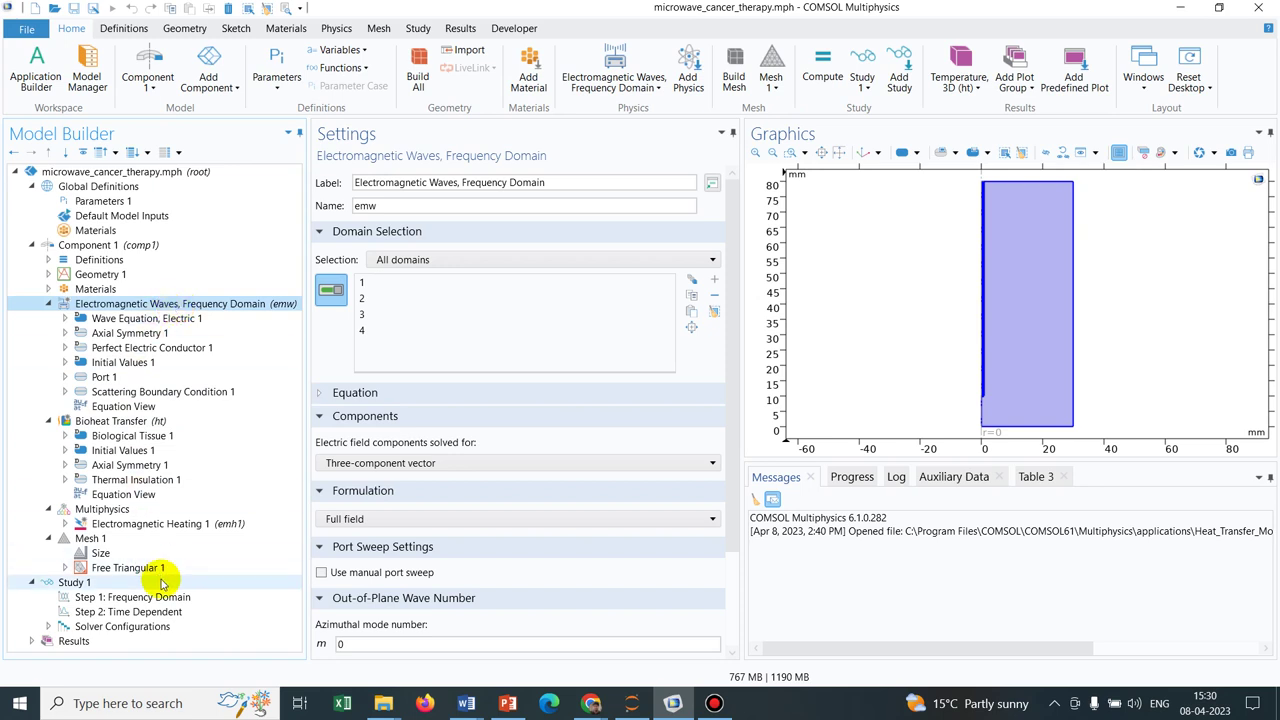
- View the Electromagnetic Heating coupling, return to the emw settings, and widen the graphics area
{"action": "left_click", "coordinate": [155, 527]}
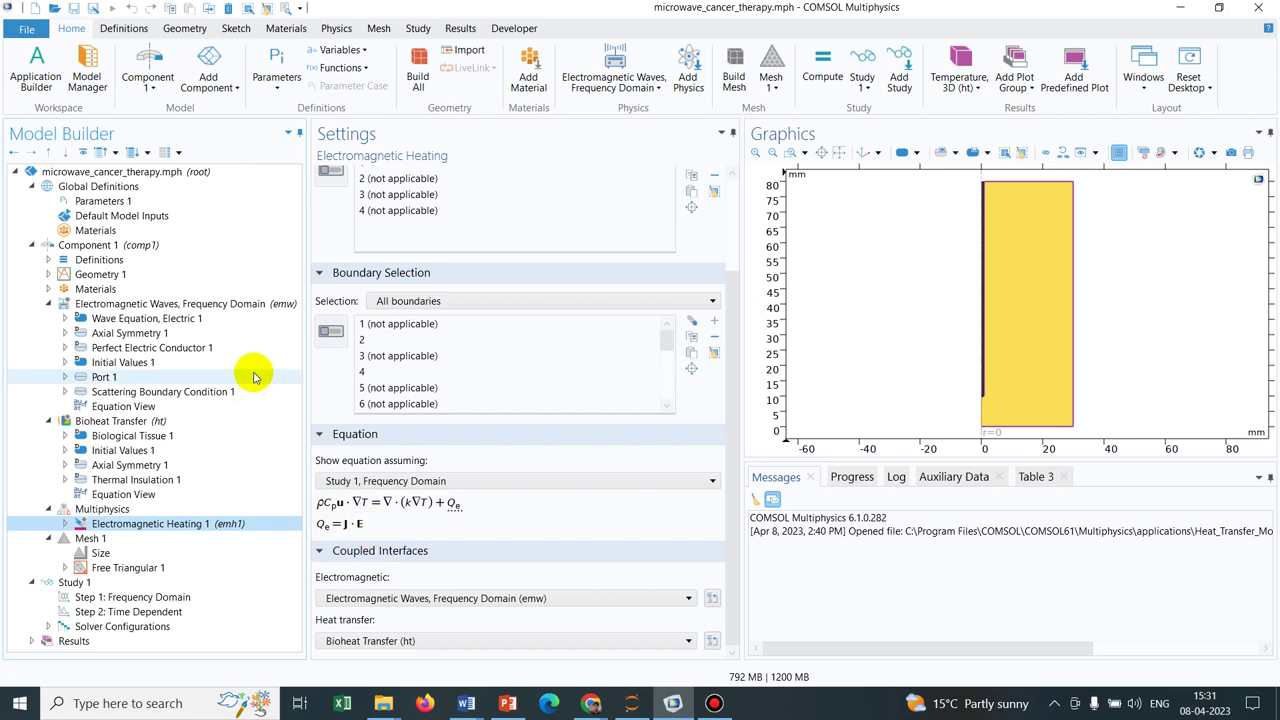
{"action": "left_click", "coordinate": [187, 307]}
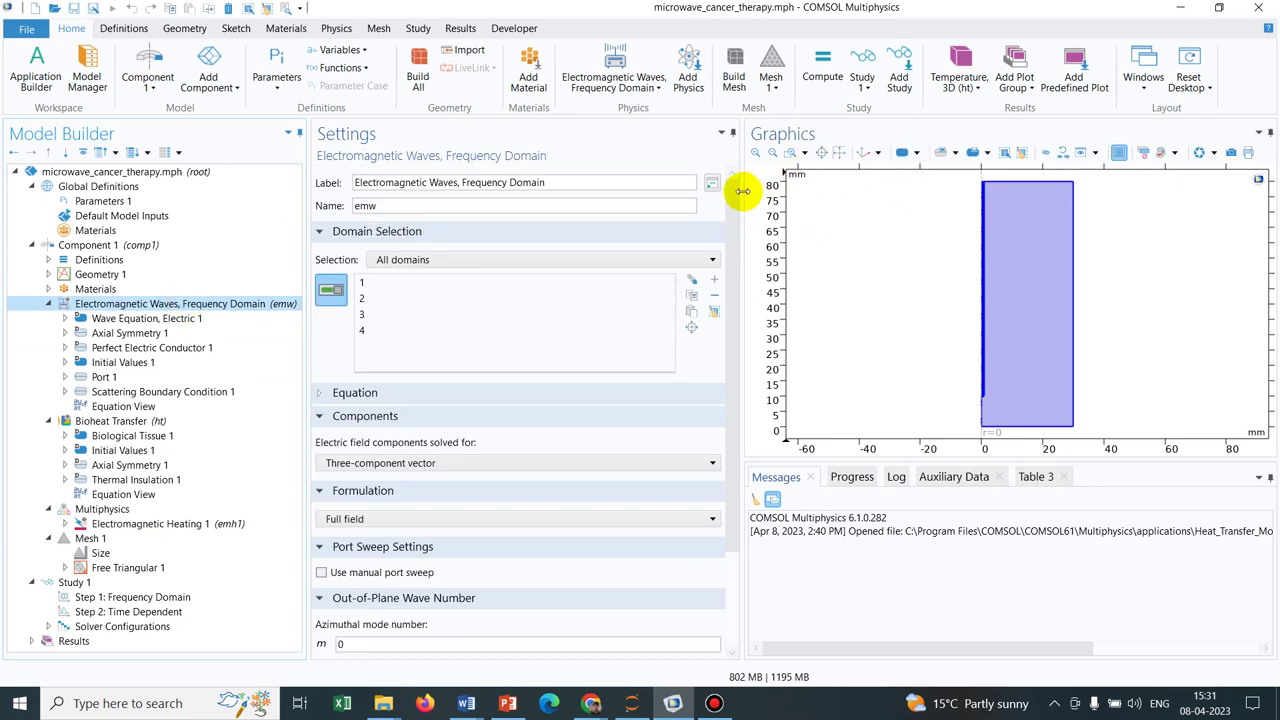
{"action": "left_click_drag", "start_coordinate": [743, 190], "coordinate": [656, 191]}
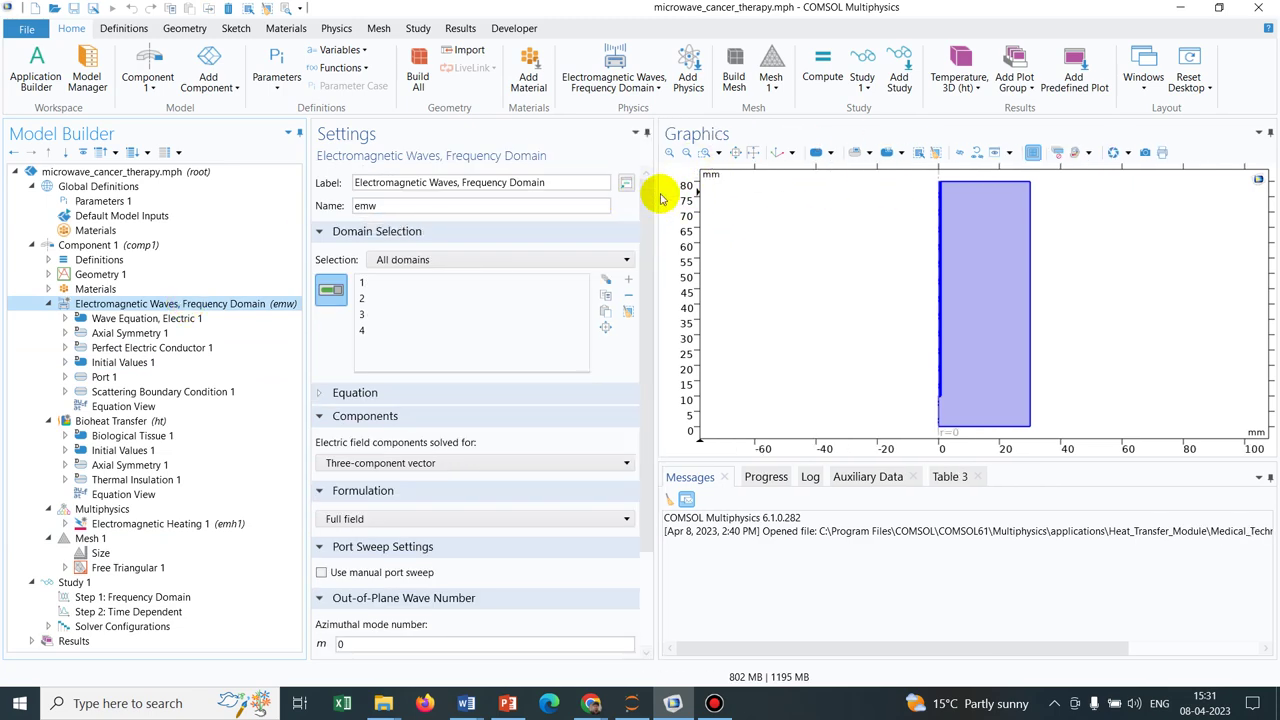
- Zoom in twice onto the thin antenna layers near the axis at r=0
{"action": "left_click", "coordinate": [705, 155]}
{"action": "left_click_drag", "start_coordinate": [908, 184], "coordinate": [1008, 244]}
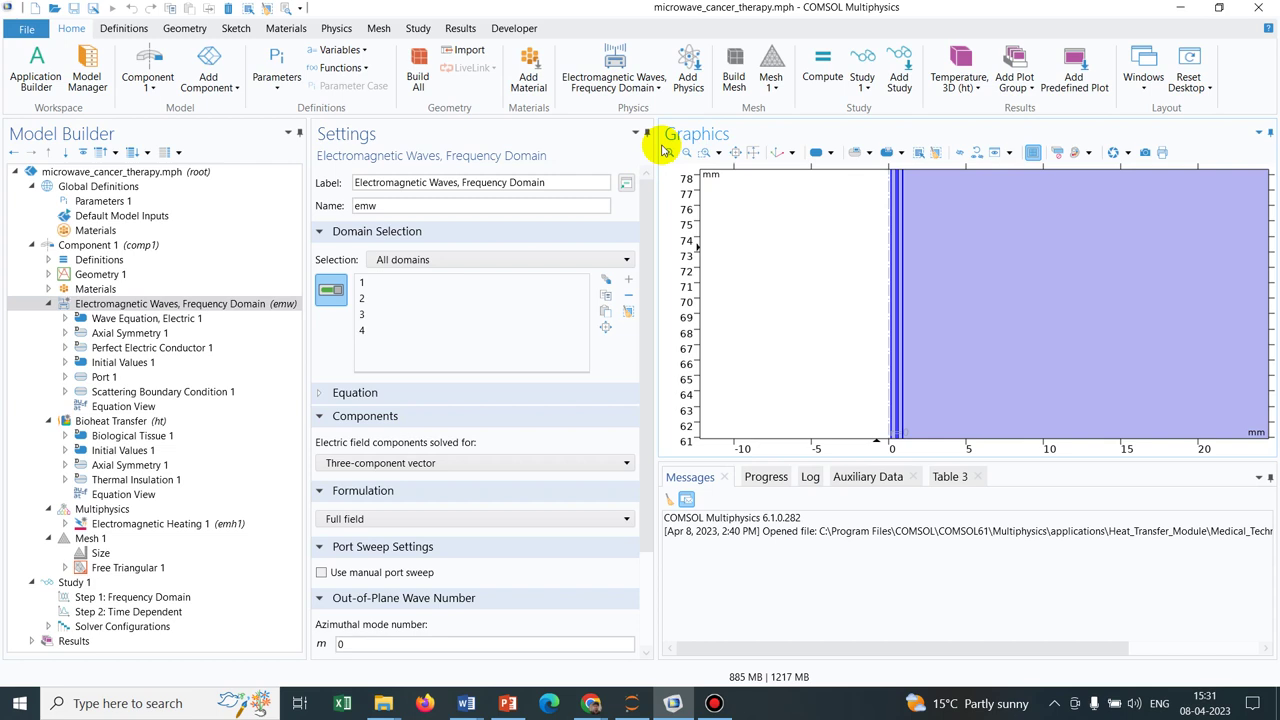
{"action": "left_click", "coordinate": [708, 152]}
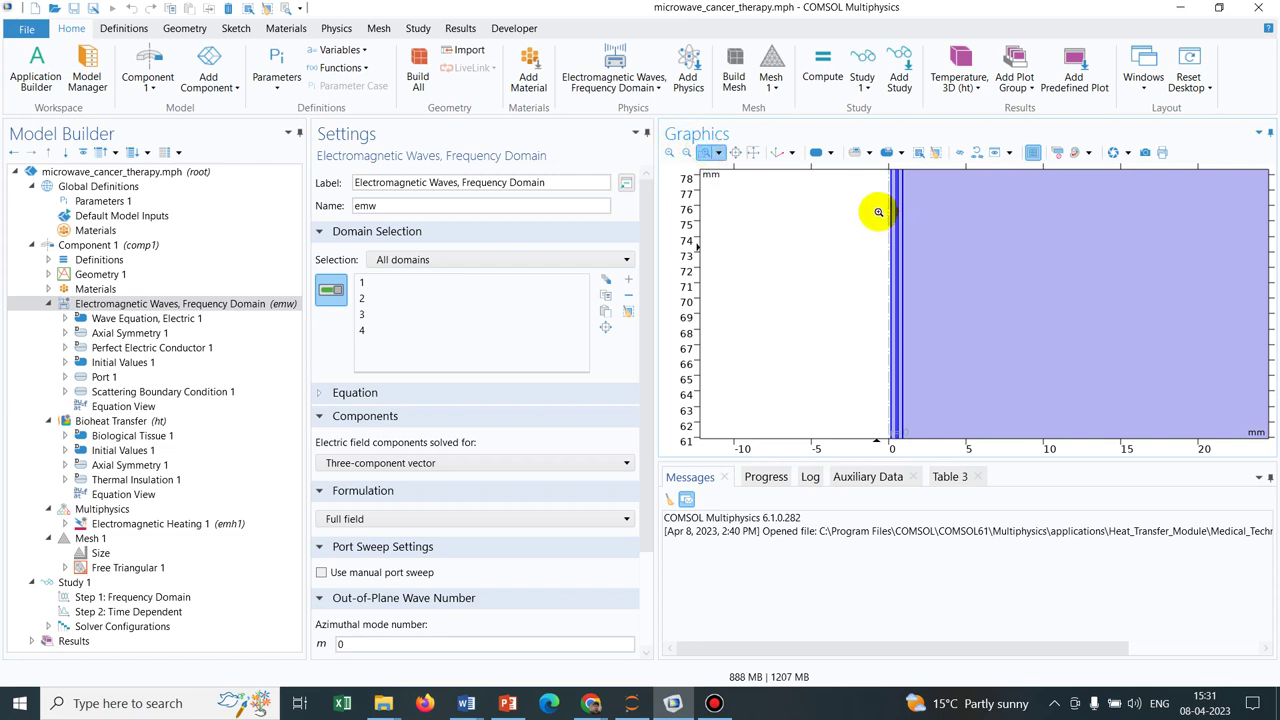
{"action": "left_click_drag", "start_coordinate": [877, 211], "coordinate": [955, 268]}
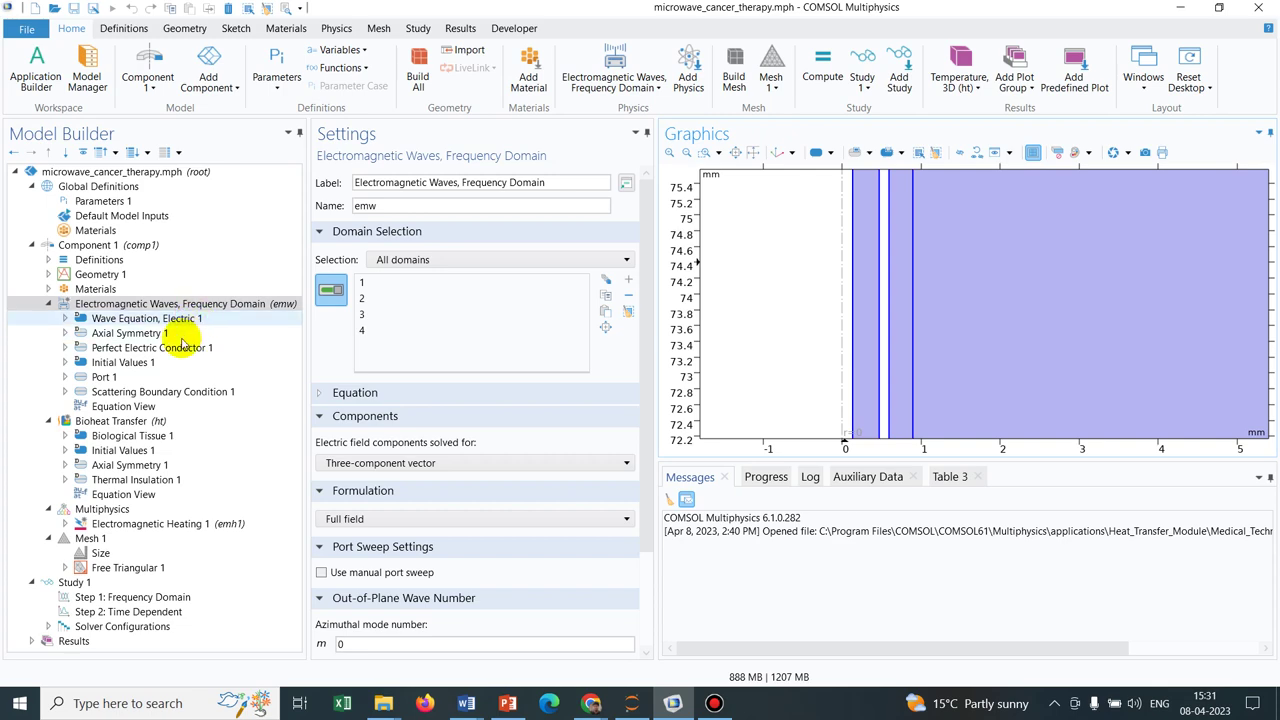
- Show Port 1 settings and zoom onto the coaxial port boundary at the antenna top near 80 mm
{"action": "left_click", "coordinate": [140, 378]}
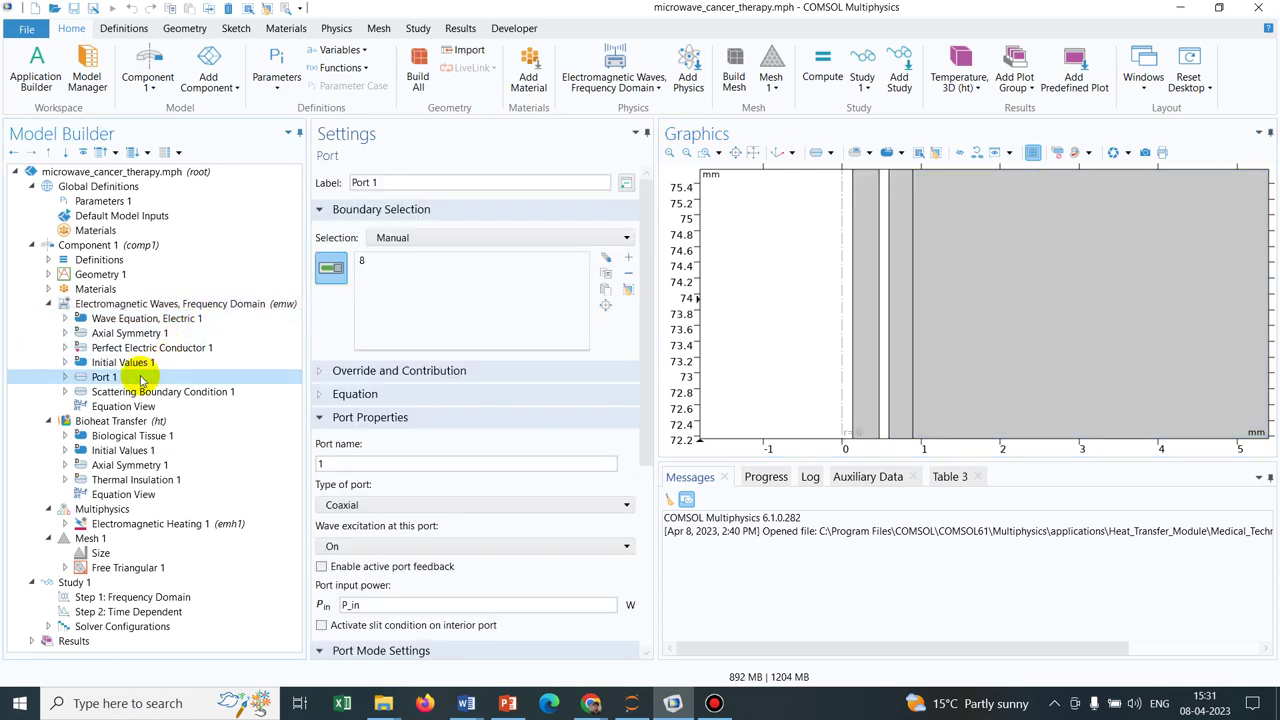
{"action": "left_click", "coordinate": [752, 152]}
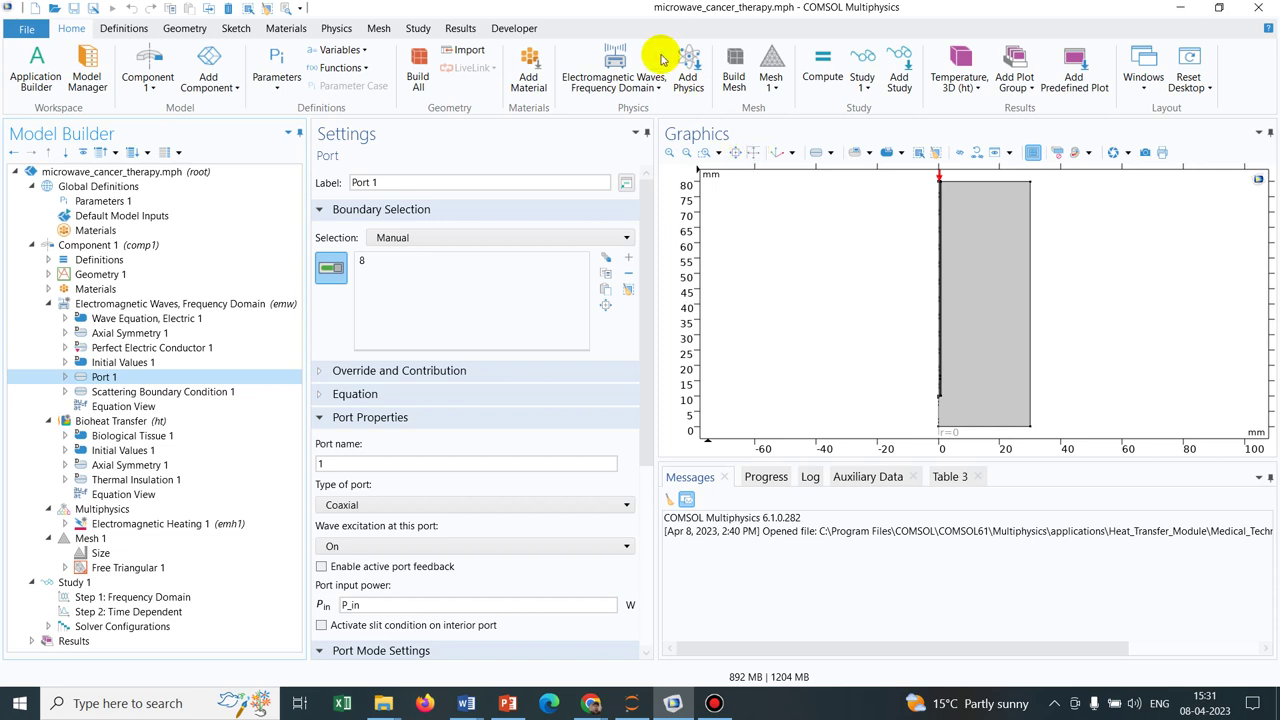
{"action": "left_click", "coordinate": [704, 152]}
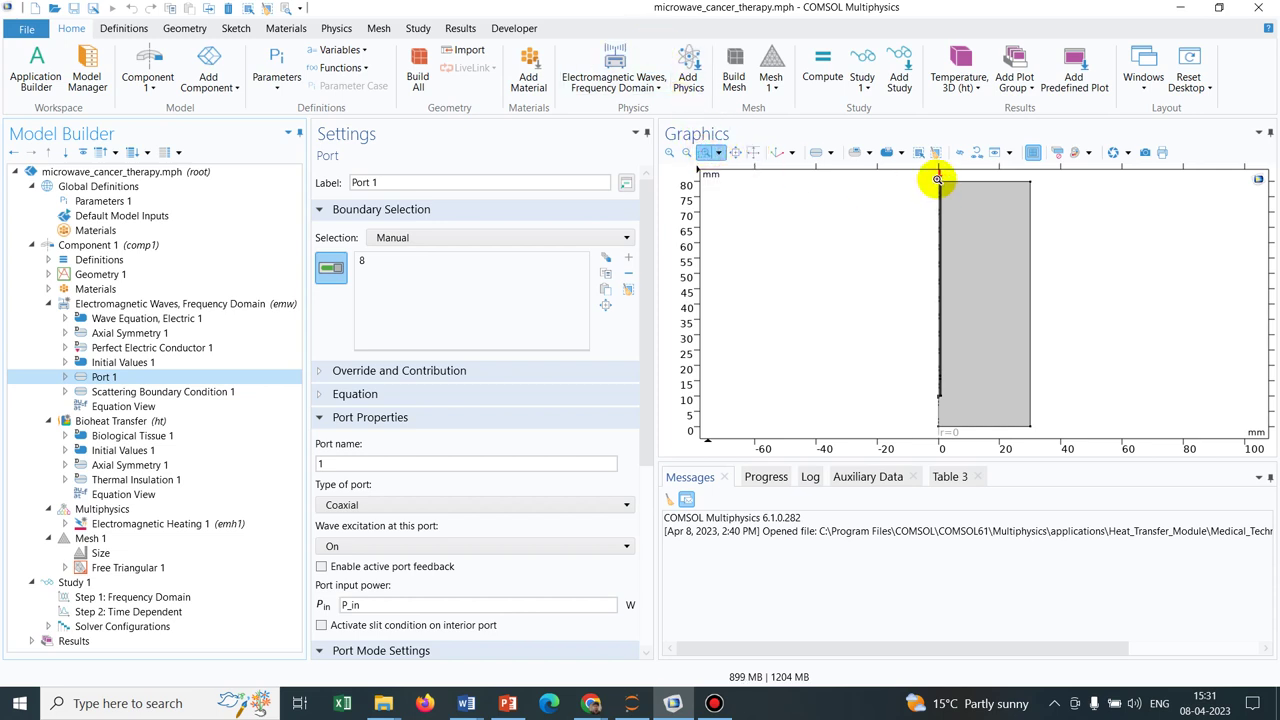
{"action": "left_click_drag", "start_coordinate": [934, 172], "coordinate": [966, 194]}
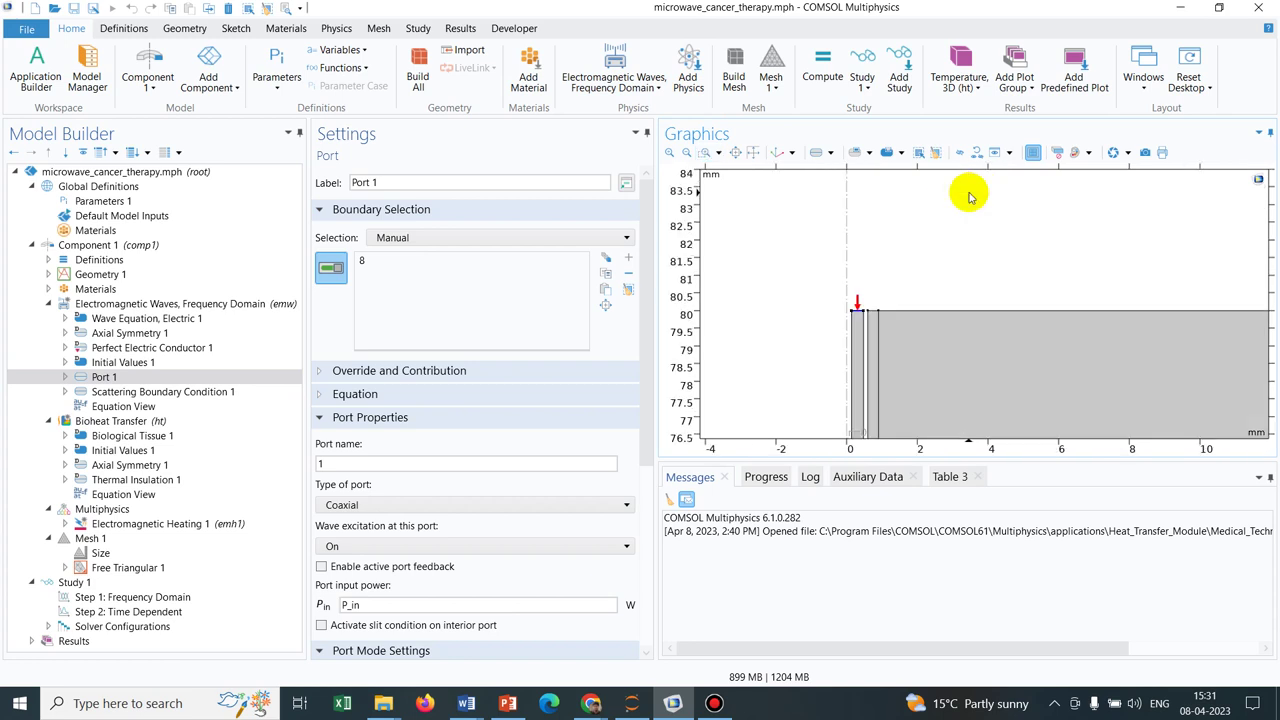
{"action": "left_click", "coordinate": [705, 152]}
{"action": "left_click_drag", "start_coordinate": [847, 284], "coordinate": [906, 348]}
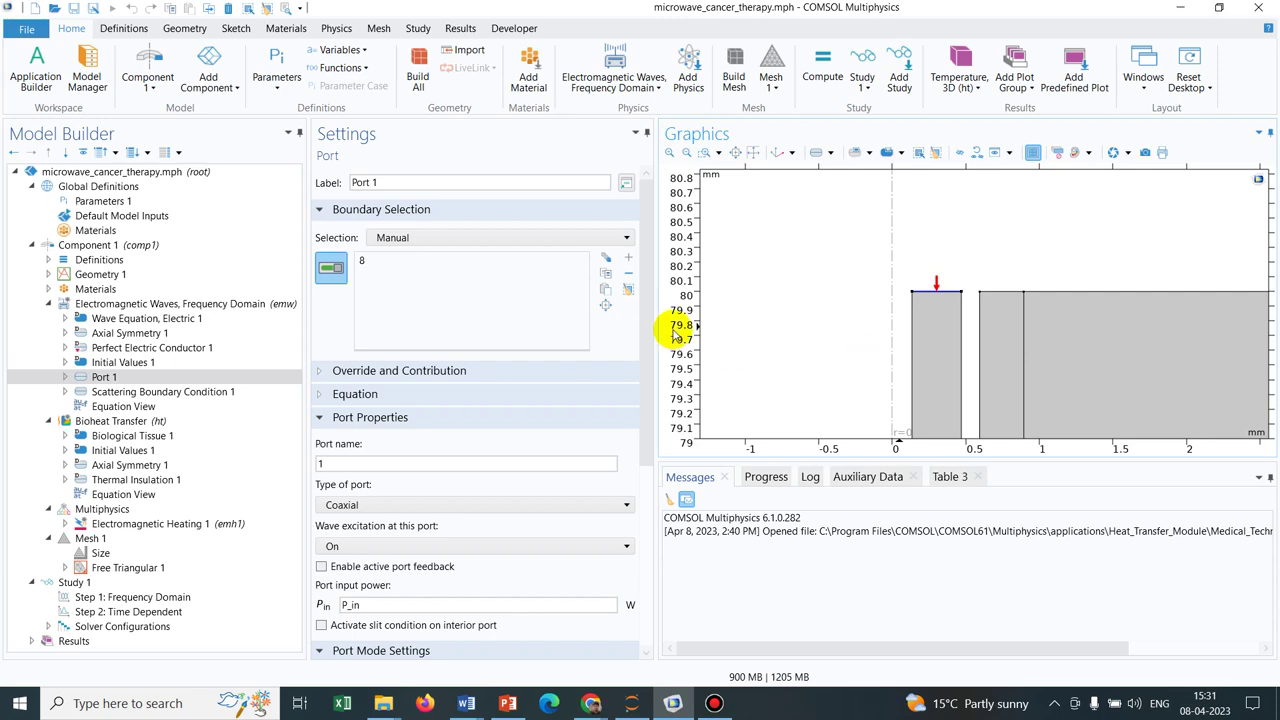
- Scroll the Port 1 settings down to the Port Mode Settings with TEM mode
{"action": "left_click", "coordinate": [651, 220]}
{"action": "left_click_drag", "start_coordinate": [651, 220], "coordinate": [655, 414]}
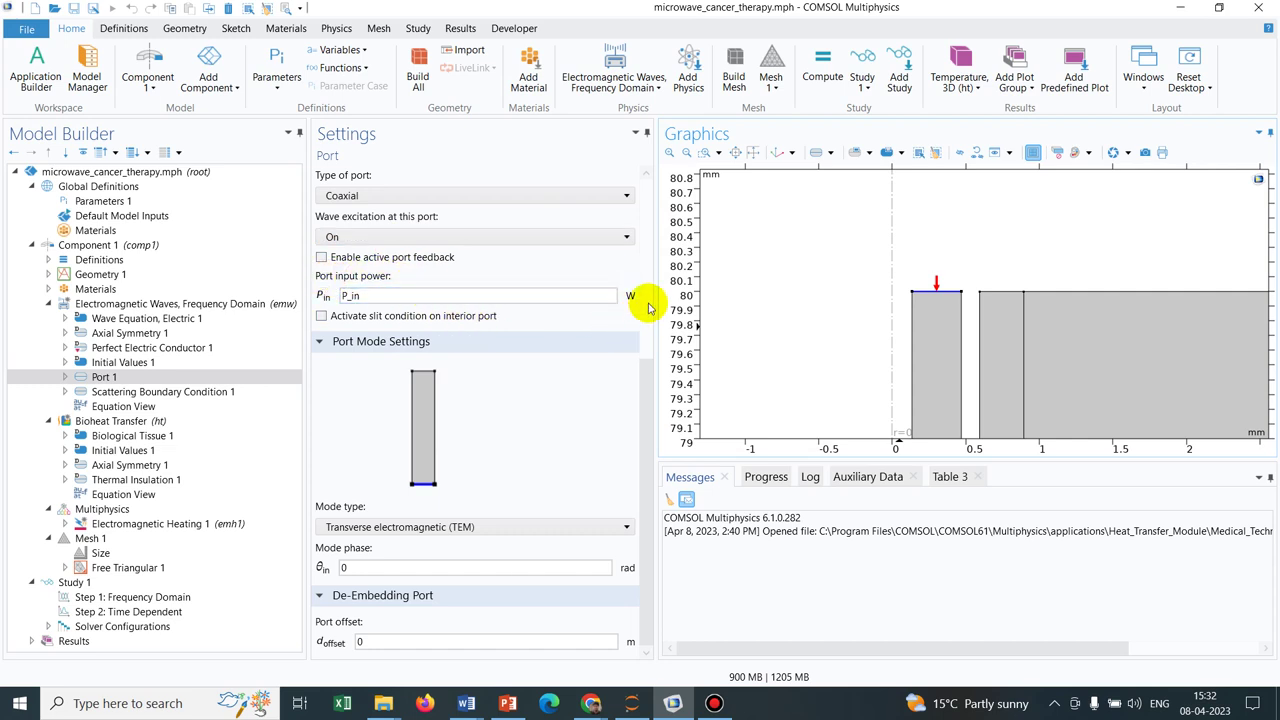
{"action": "mouse_move", "coordinate": [356, 298]}
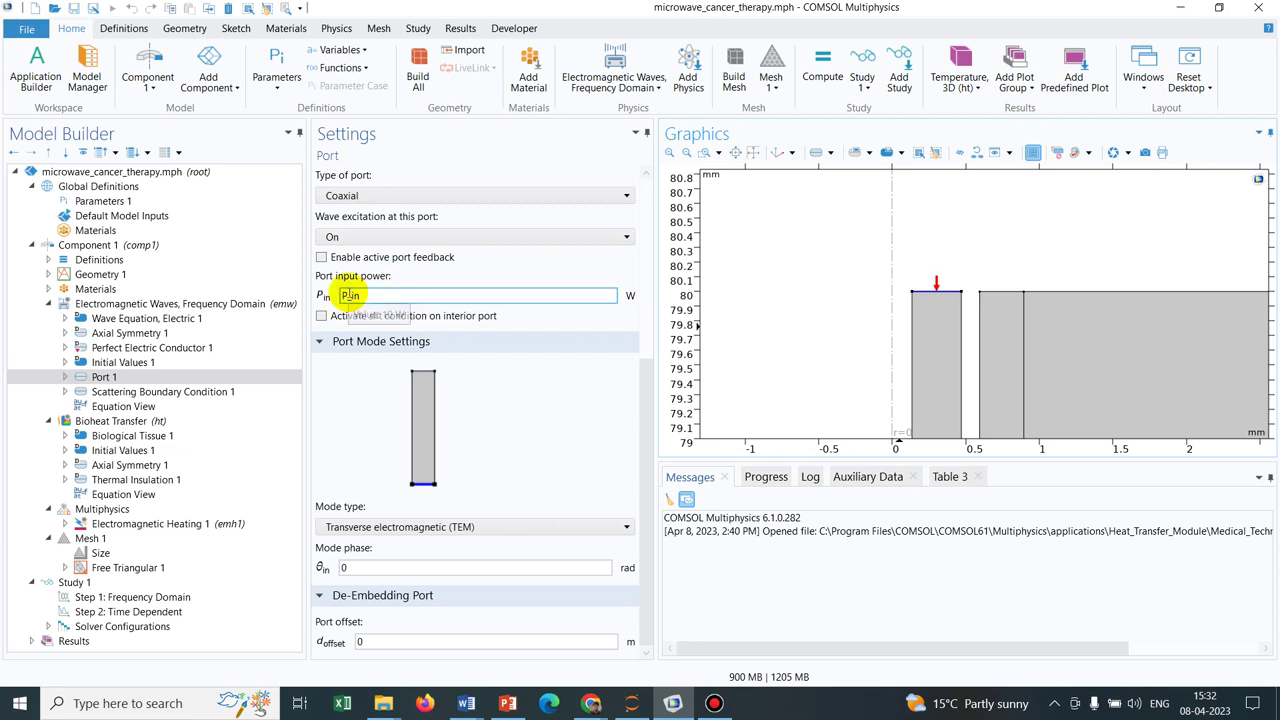
{"action": "left_click", "coordinate": [125, 201]}
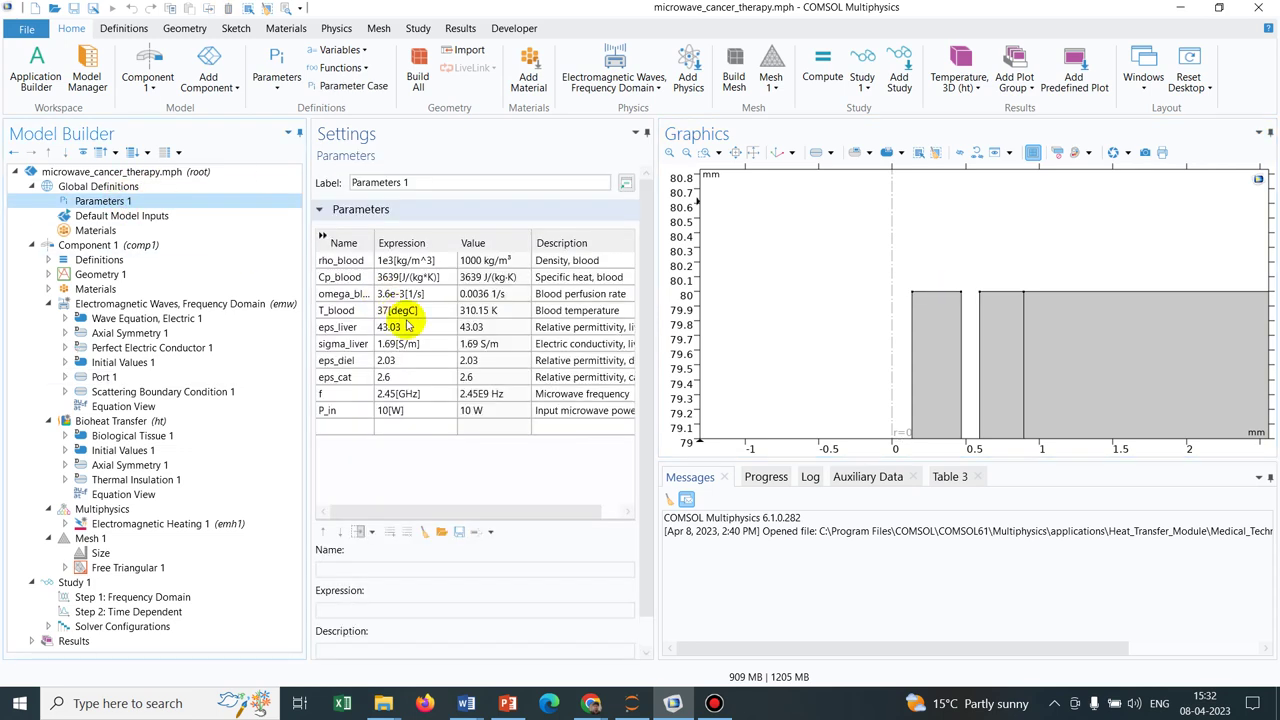
{"action": "left_click", "coordinate": [397, 418]}
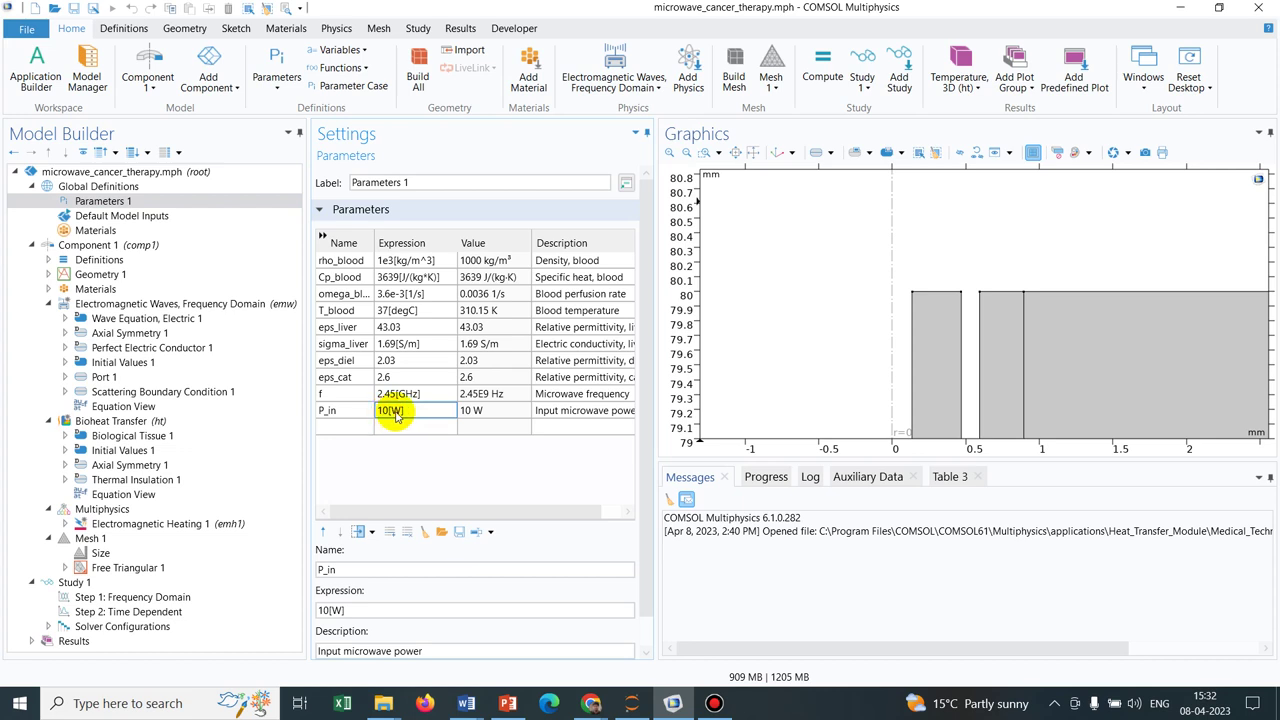
{"action": "left_click", "coordinate": [330, 394]}
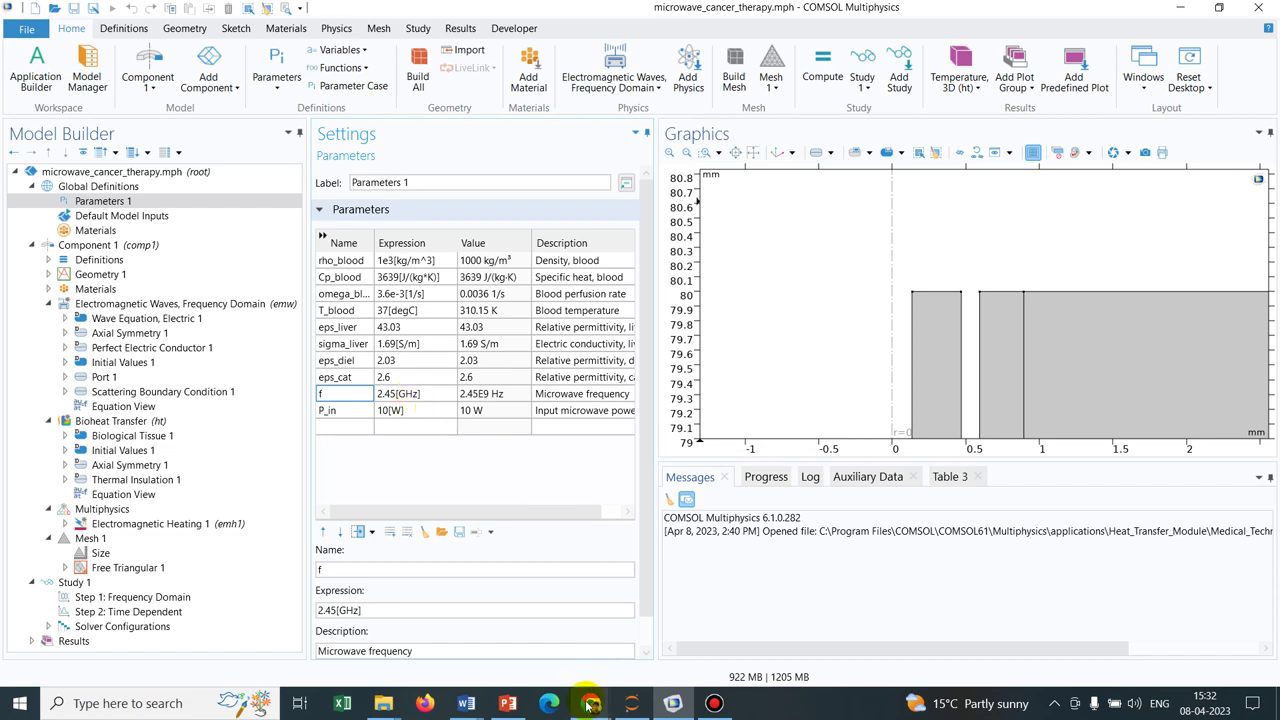
- Confirm the calculator gives 0.11991698 m for 2.5 GHz, then show Google's microwave wavelength results
{"action": "mouse_move", "coordinate": [591, 705]}
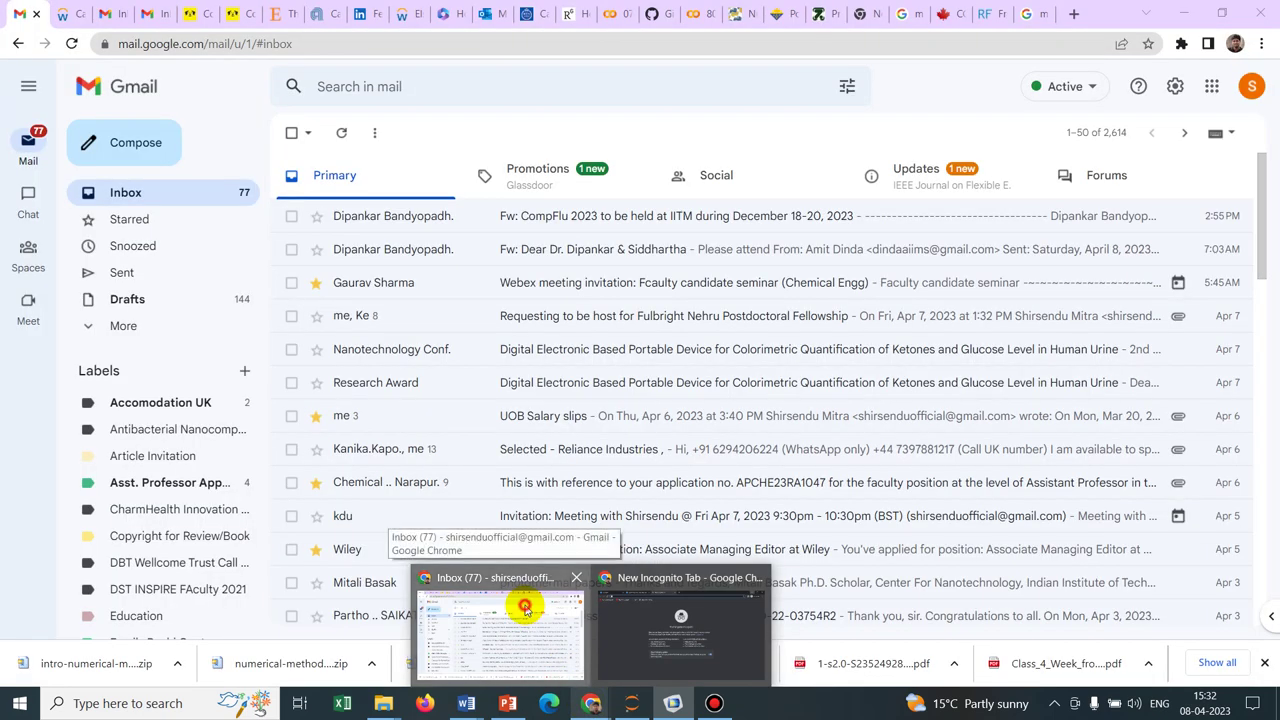
{"action": "left_click", "coordinate": [520, 608]}
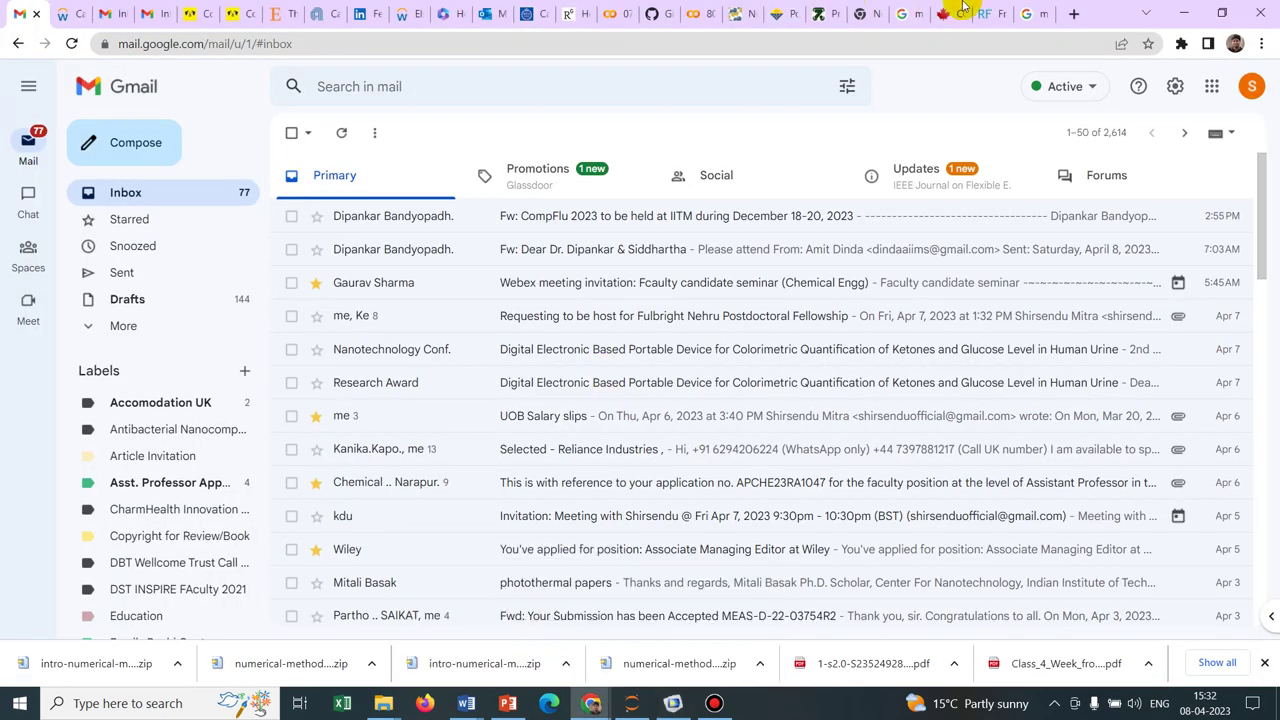
{"action": "left_click", "coordinate": [995, 10]}
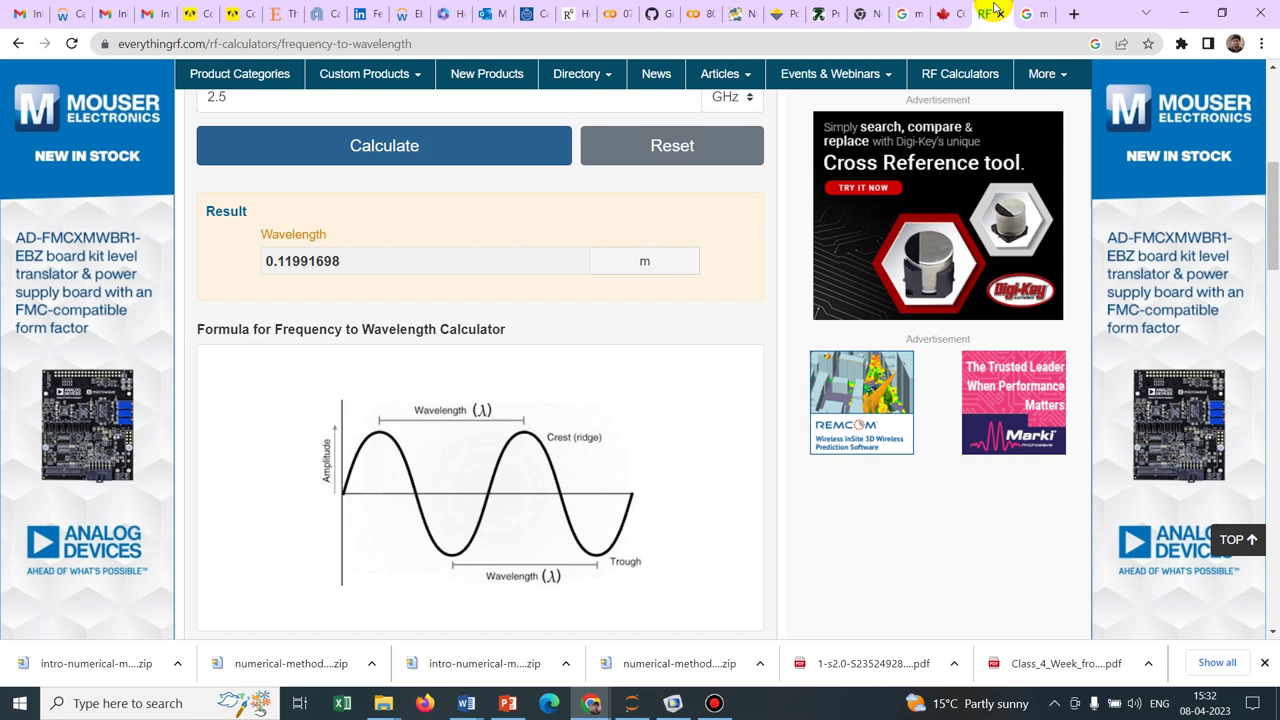
{"action": "left_click_drag", "start_coordinate": [1273, 215], "coordinate": [1272, 137]}
{"action": "scroll", "coordinate": [1272, 137], "scroll_direction": "down", "scroll_amount": 2}
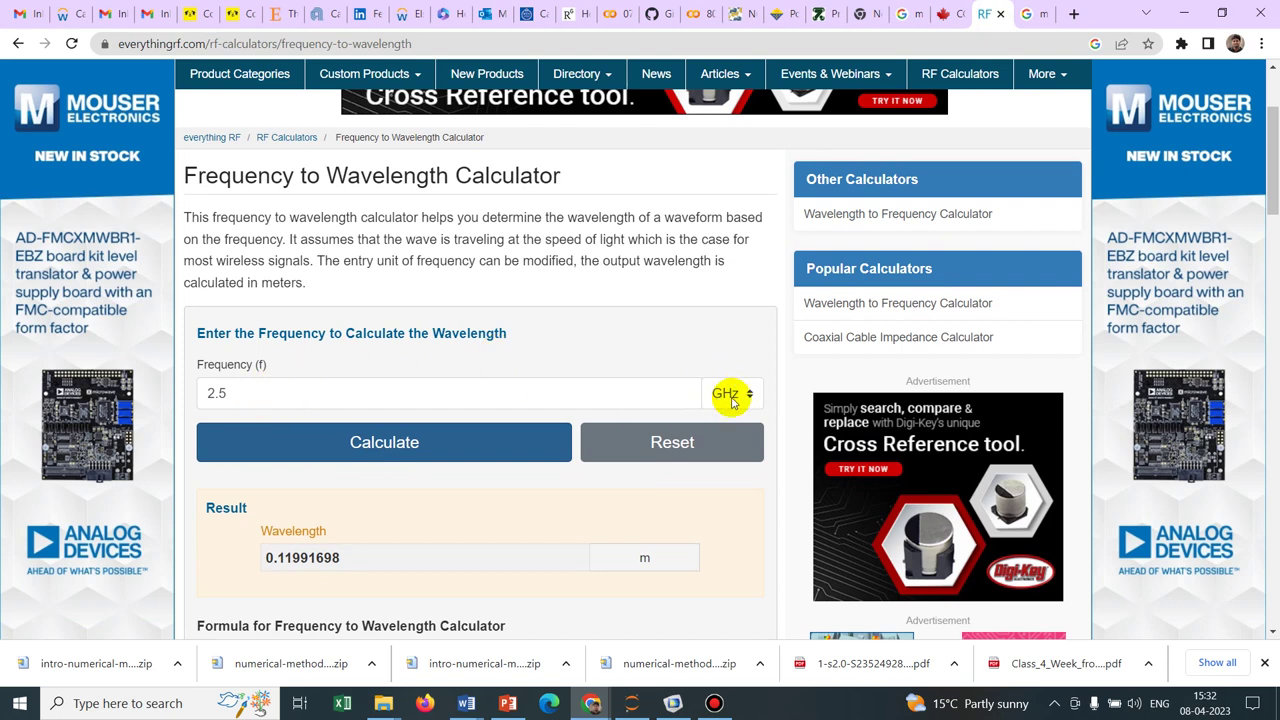
{"action": "left_click_drag", "start_coordinate": [1272, 146], "coordinate": [1272, 188]}
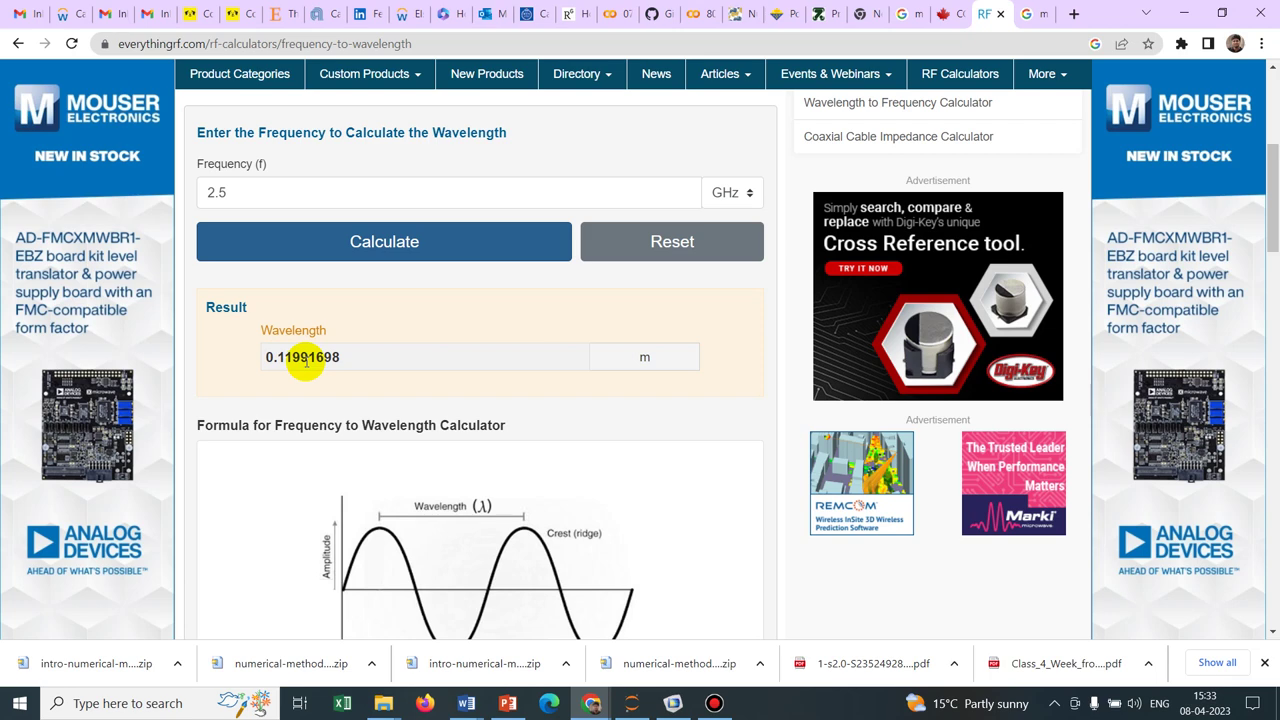
{"action": "left_click", "coordinate": [1033, 14]}
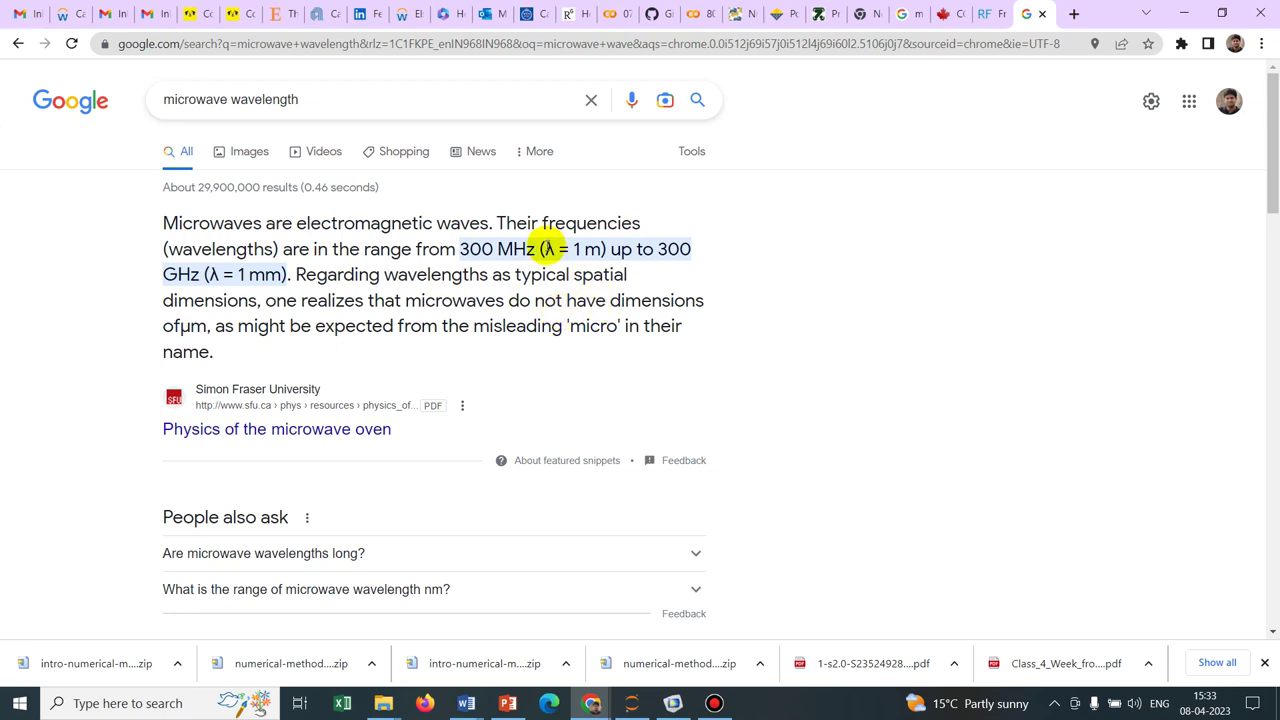
- Highlight the λ = 1 m and λ = 1 mm wavelengths in the snippet, then return to the calculator
{"action": "left_click_drag", "start_coordinate": [545, 249], "coordinate": [600, 249]}
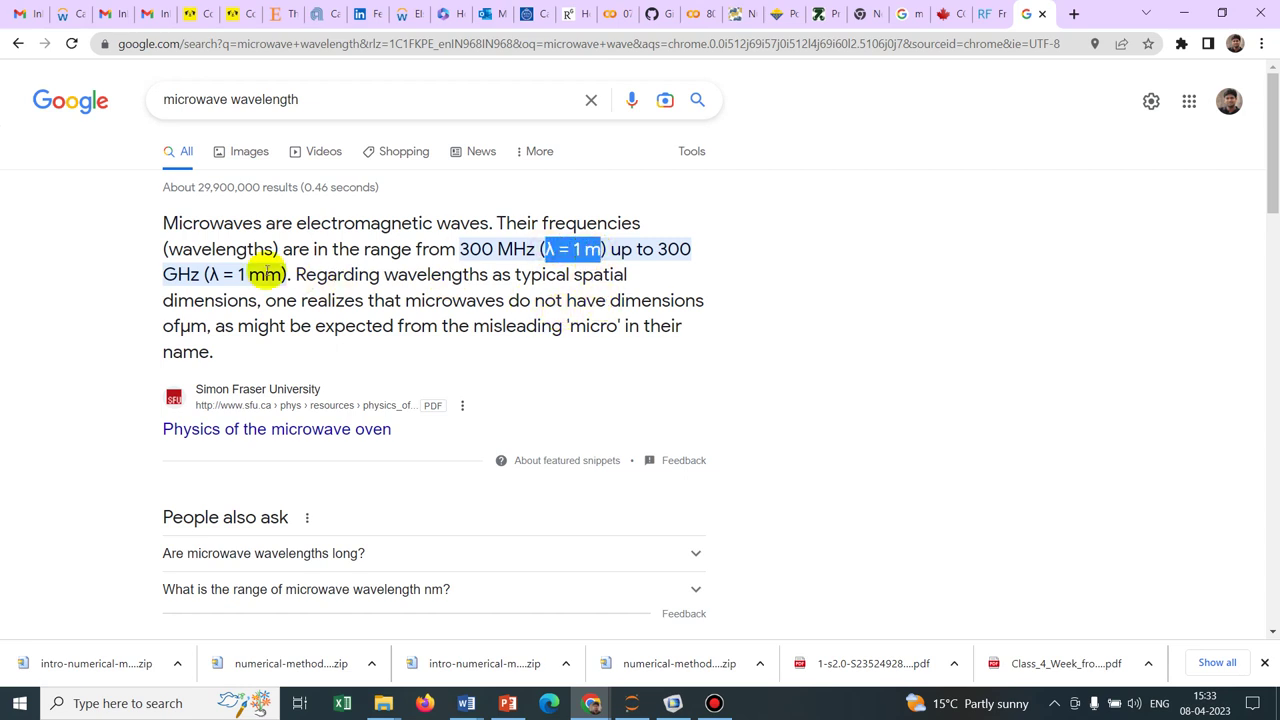
{"action": "left_click_drag", "start_coordinate": [207, 275], "coordinate": [282, 277]}
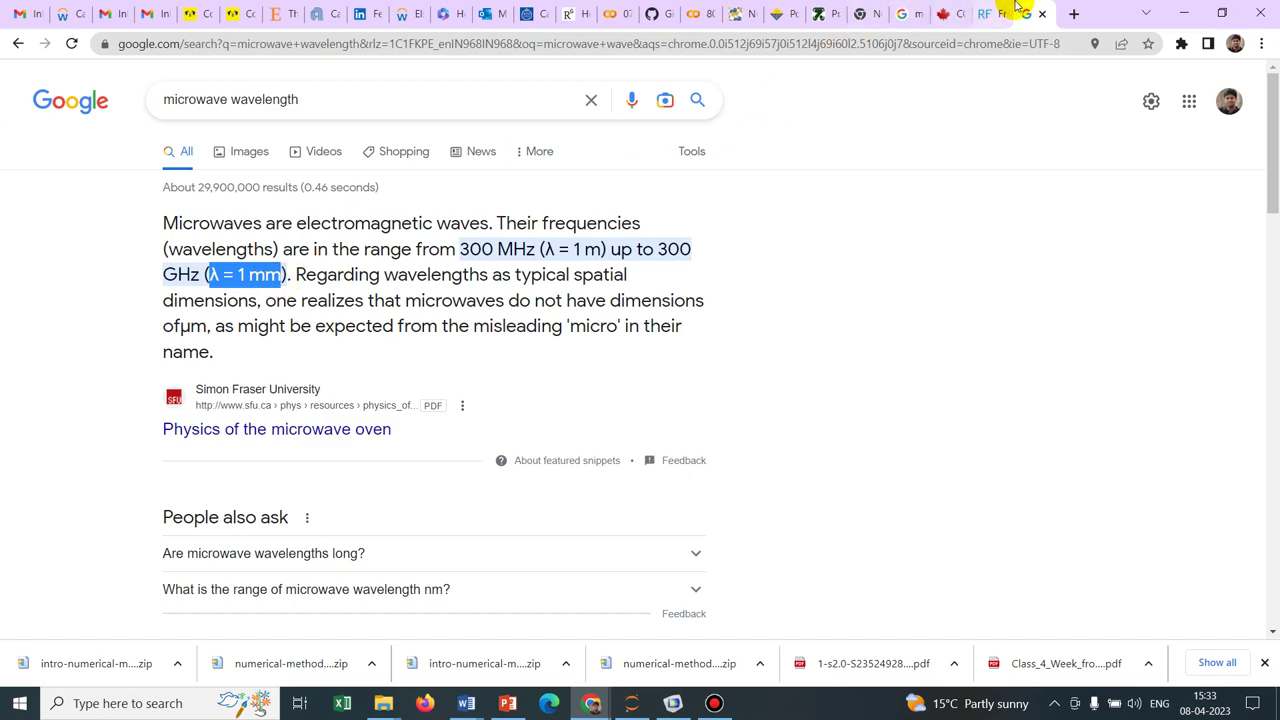
{"action": "left_click", "coordinate": [986, 12]}
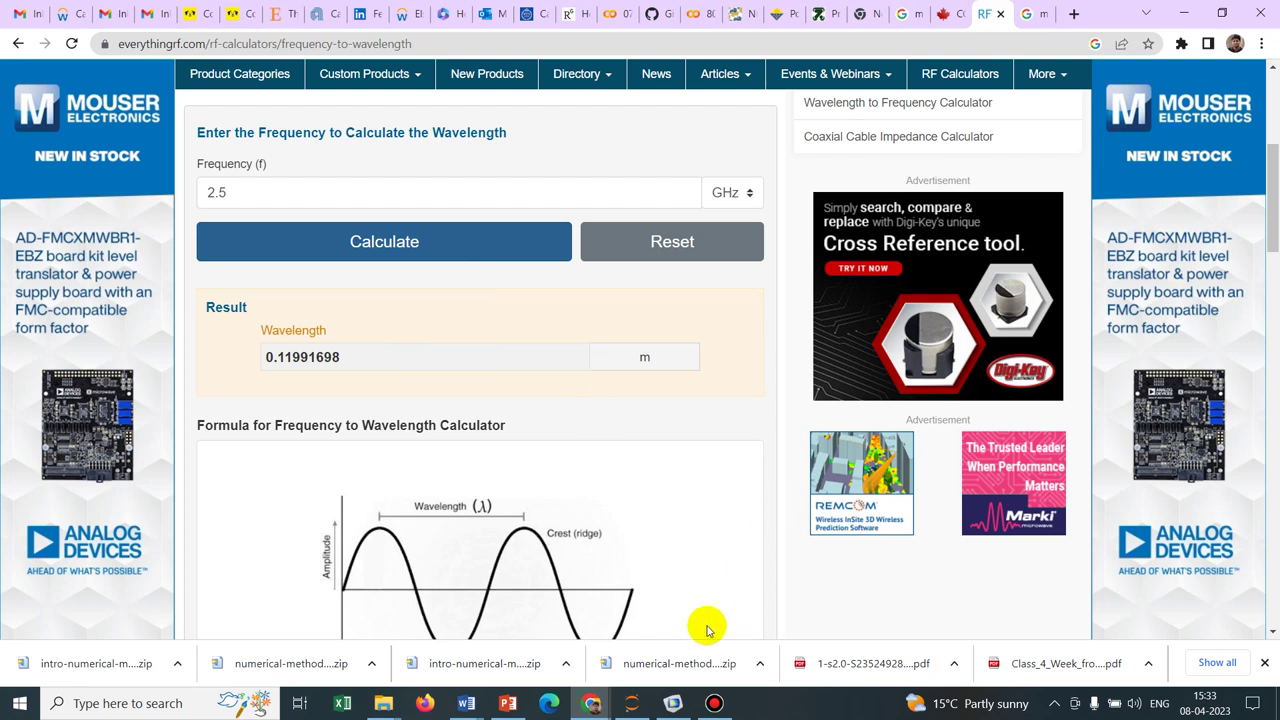
- Bring COMSOL back and inspect the frequency parameter f = 2.45[GHz] in Parameters 1
{"action": "mouse_move", "coordinate": [672, 703]}
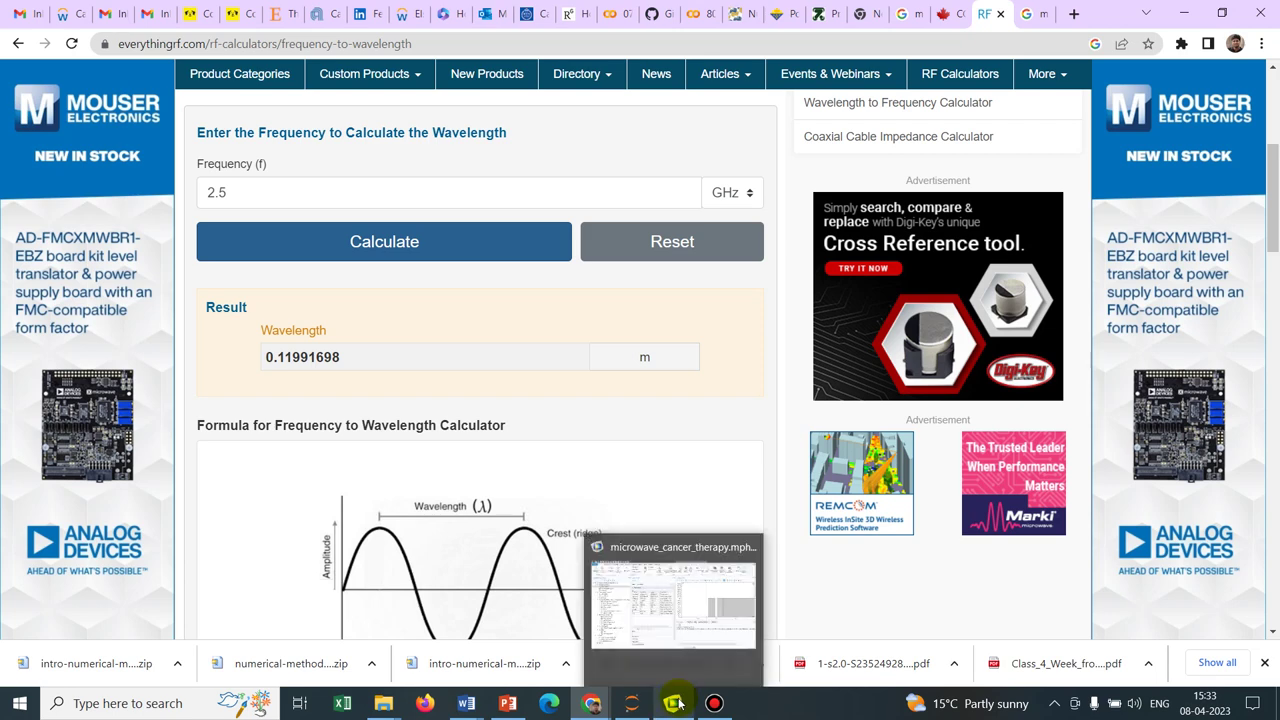
{"action": "left_click", "coordinate": [681, 622]}
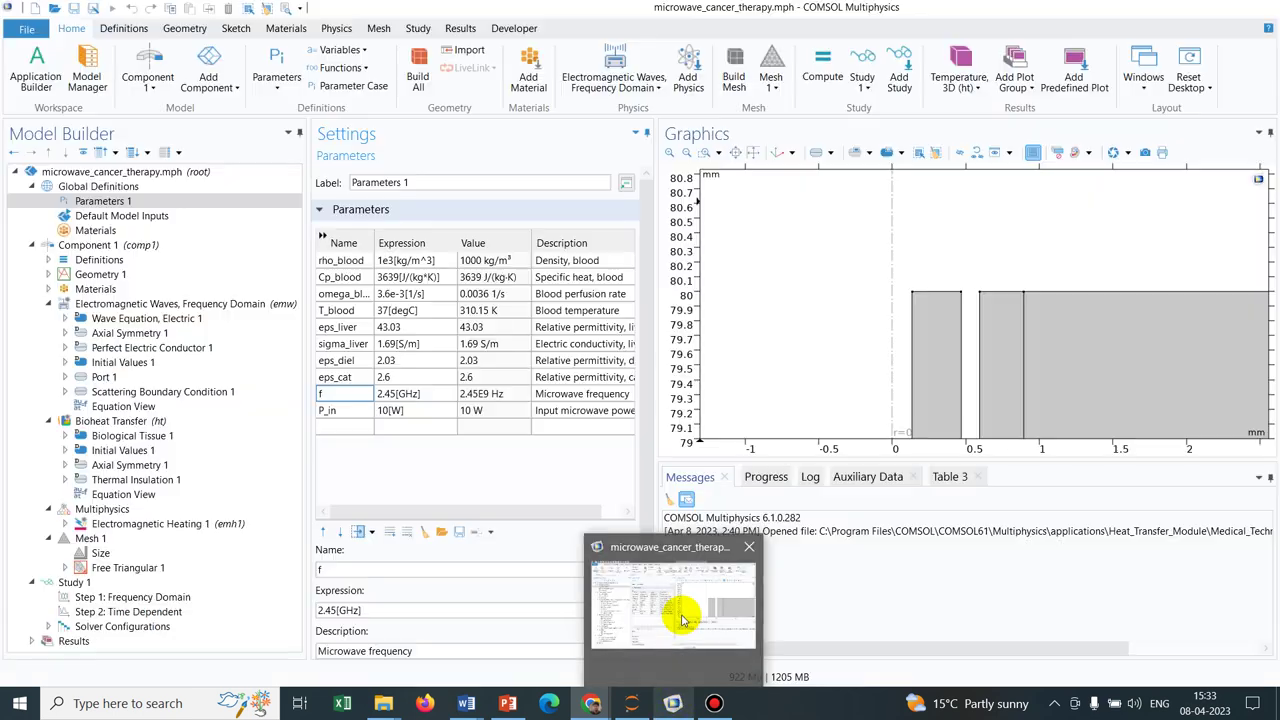
{"action": "left_click", "coordinate": [418, 396]}
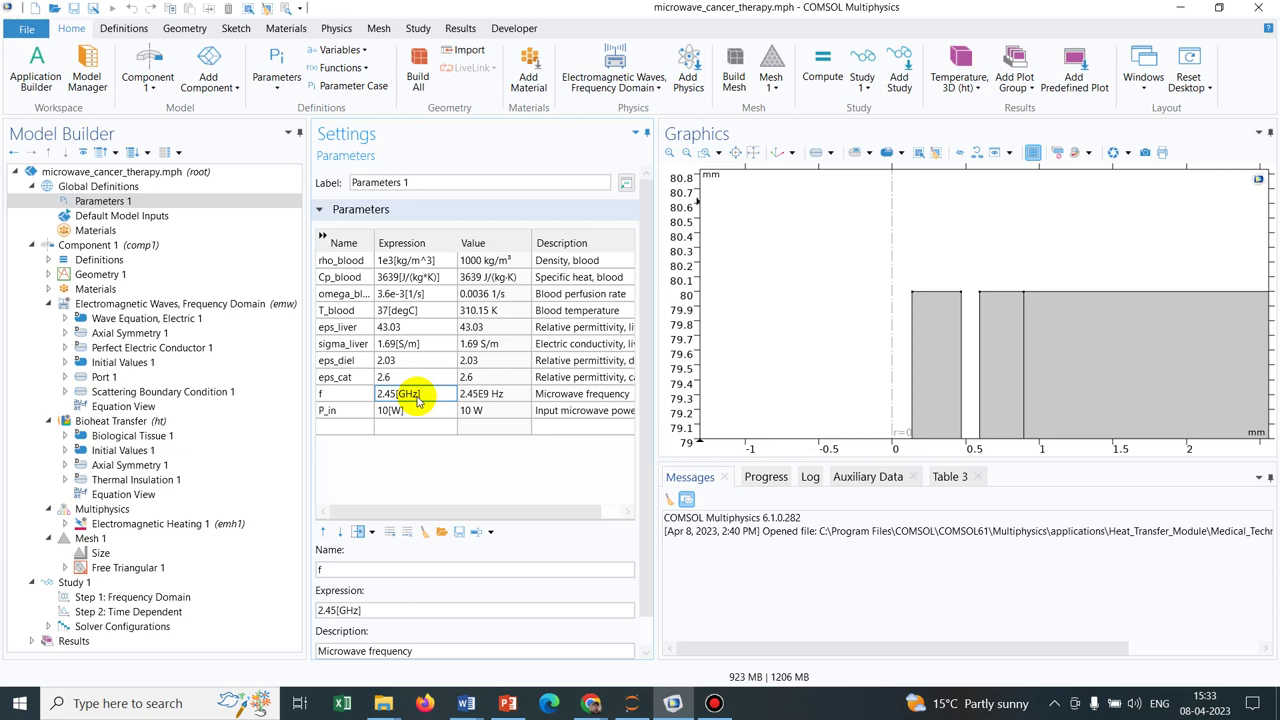
{"action": "left_click", "coordinate": [339, 396]}
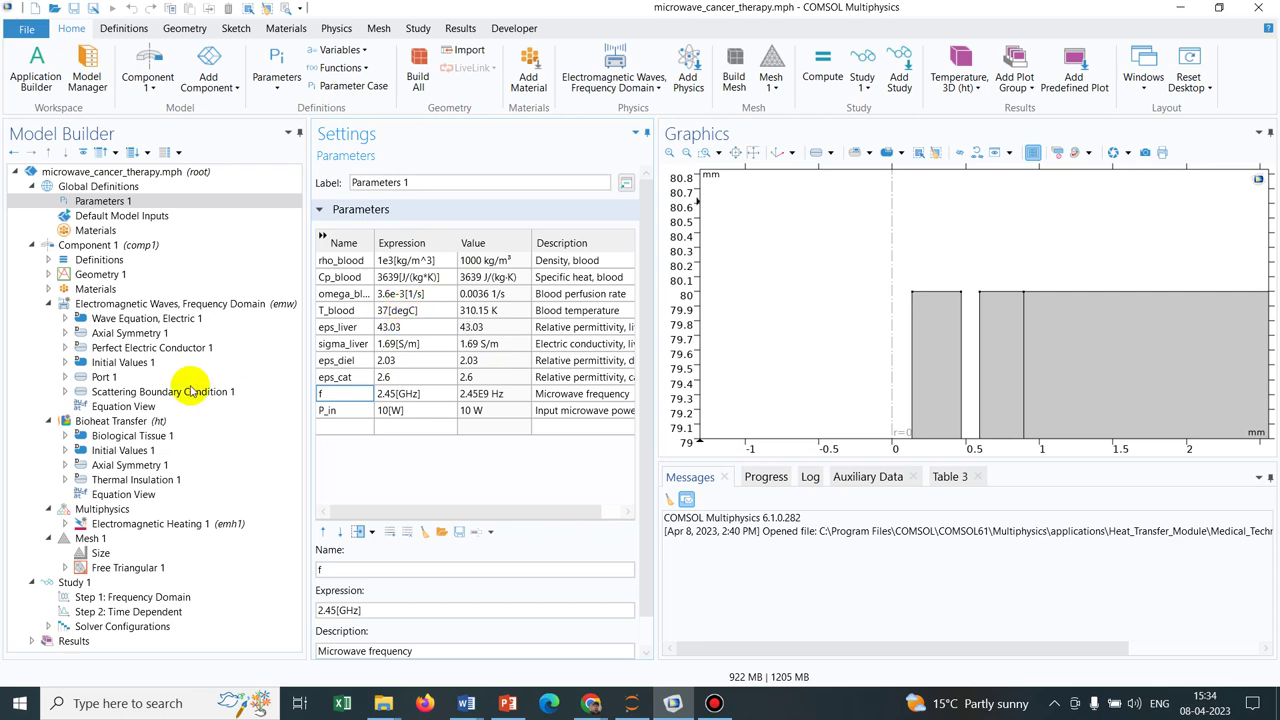
- Check Biological Tissue 1, review the Liver (human) material properties, then select Dielectric (mat3)
{"action": "left_click", "coordinate": [130, 437]}
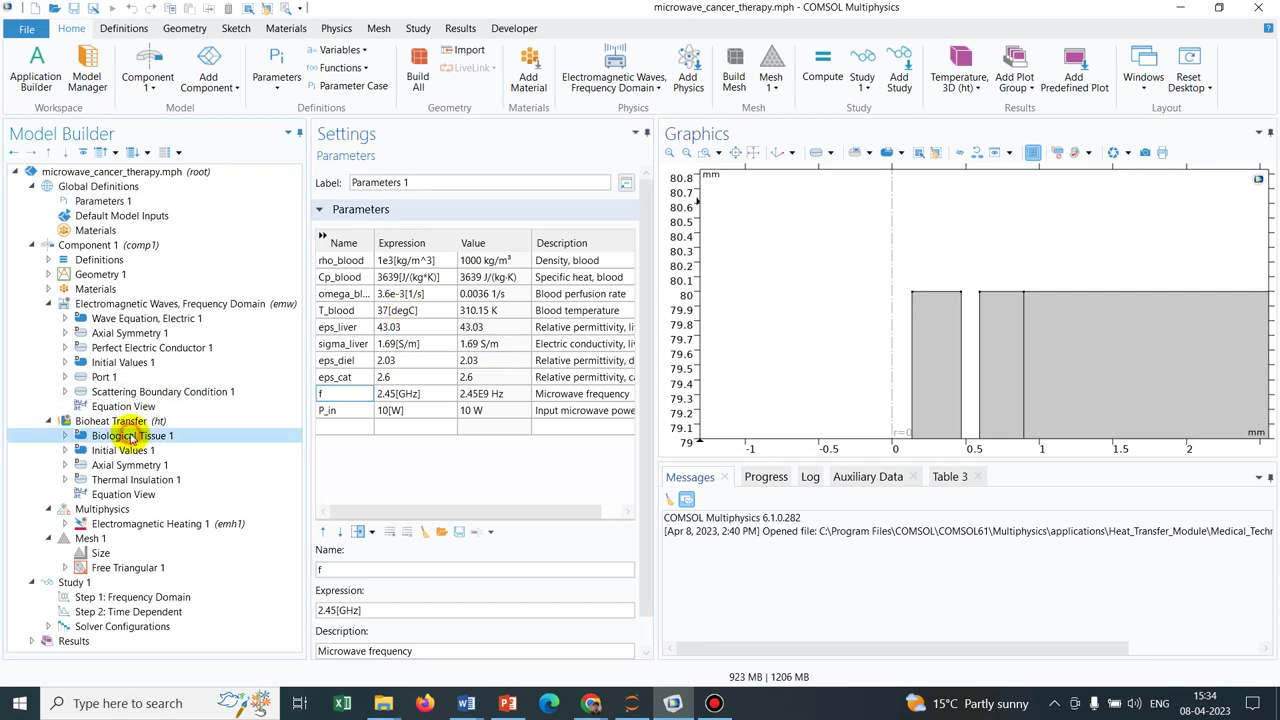
{"action": "left_click", "coordinate": [48, 289]}
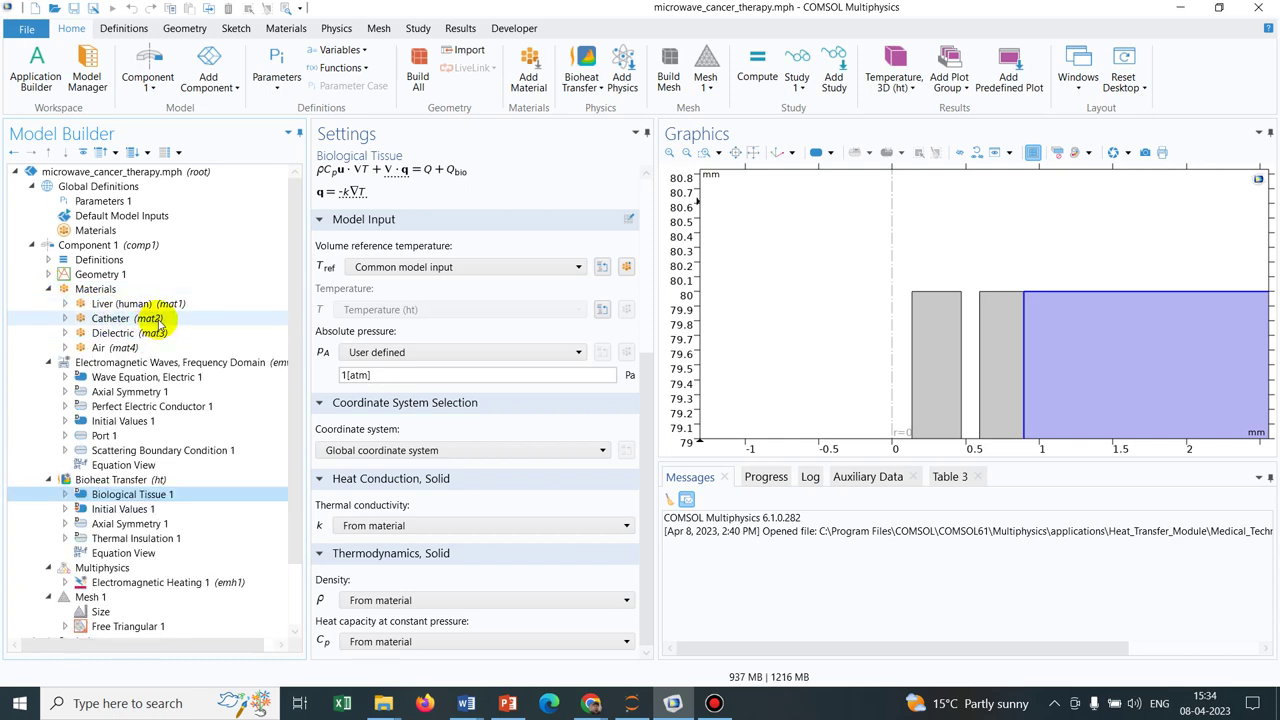
{"action": "left_click", "coordinate": [137, 303]}
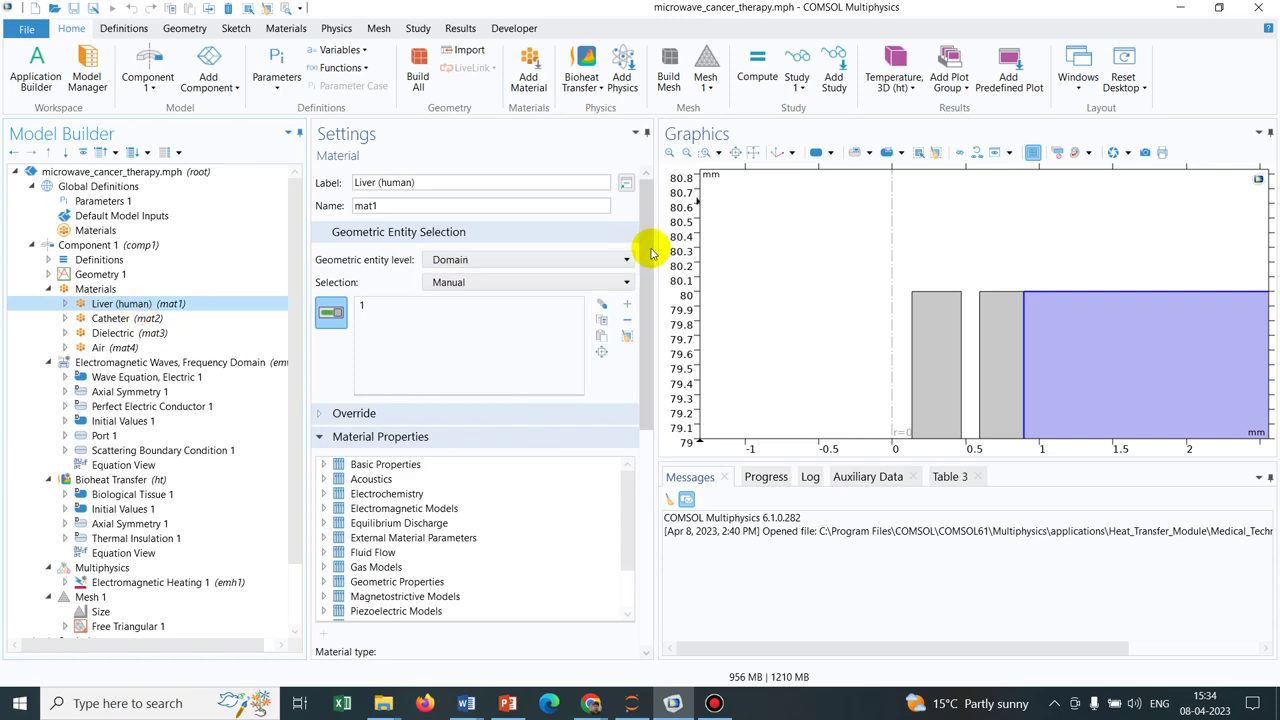
{"action": "left_click_drag", "start_coordinate": [651, 249], "coordinate": [643, 495]}
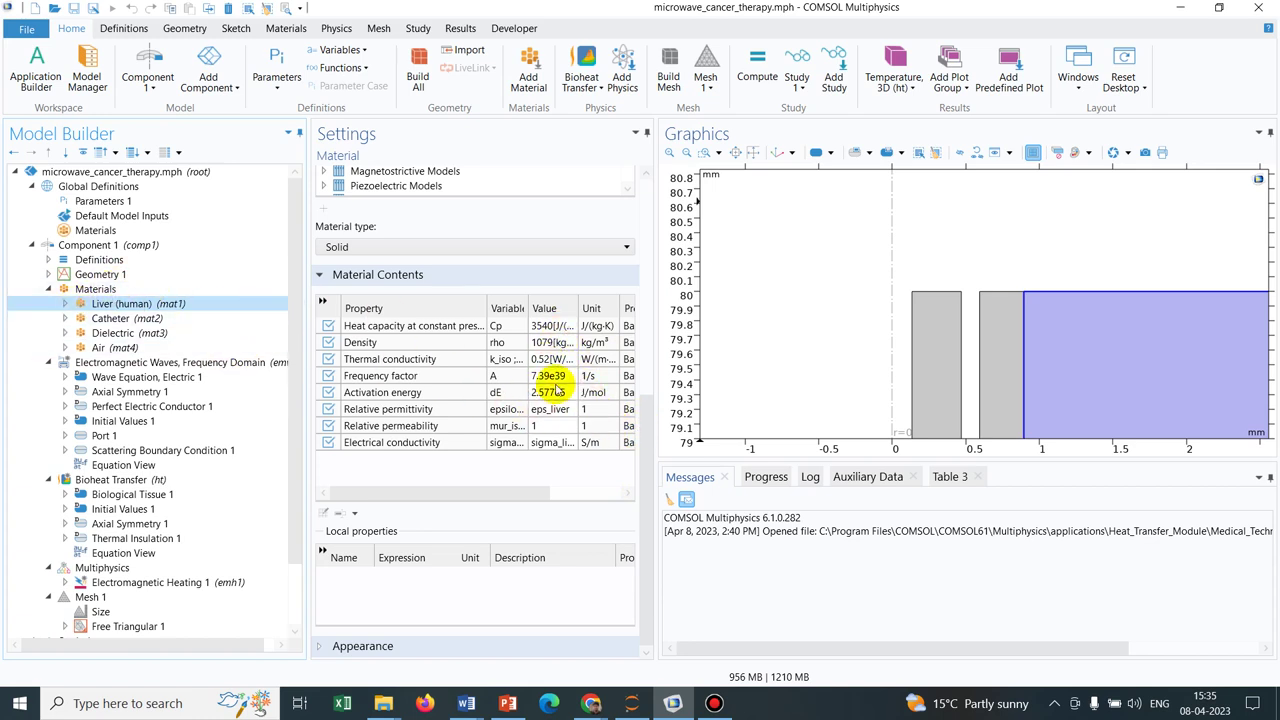
{"action": "left_click", "coordinate": [122, 333]}
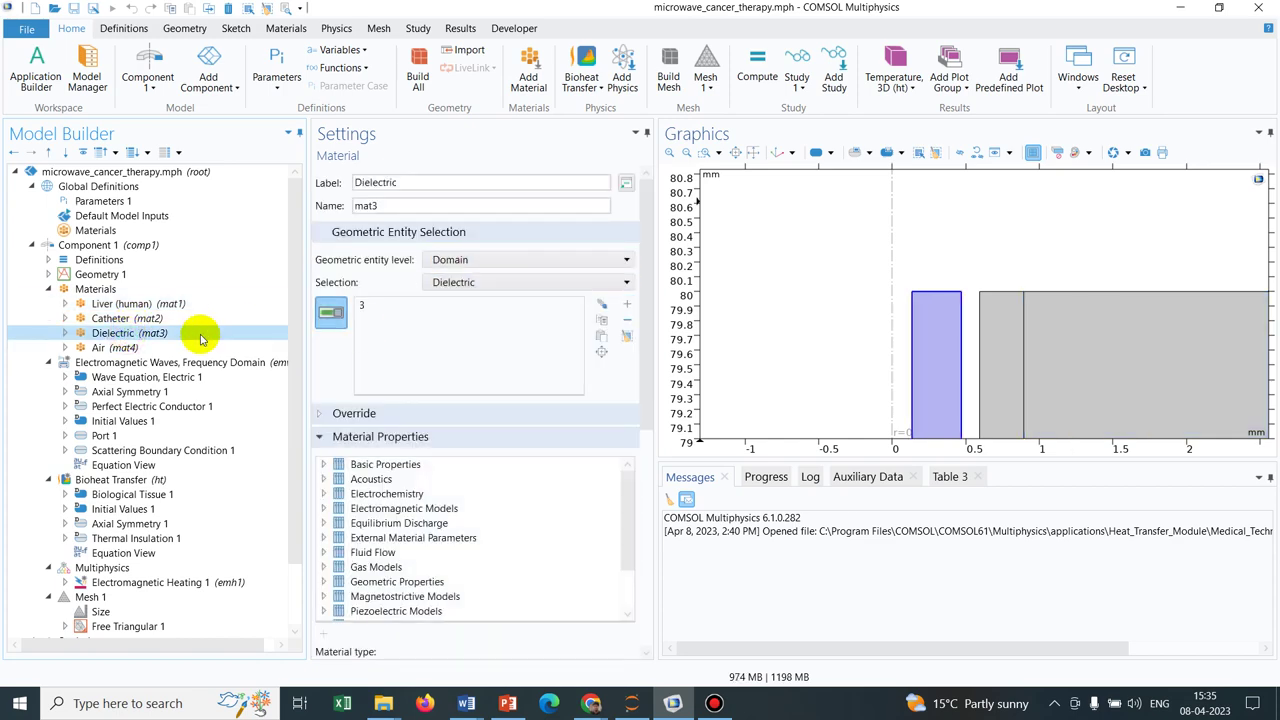
- Zoom in on the antenna top near 80 mm and the domain's top-left corner, then show the Air material
{"action": "left_click", "coordinate": [754, 153]}
{"action": "left_click", "coordinate": [703, 153]}
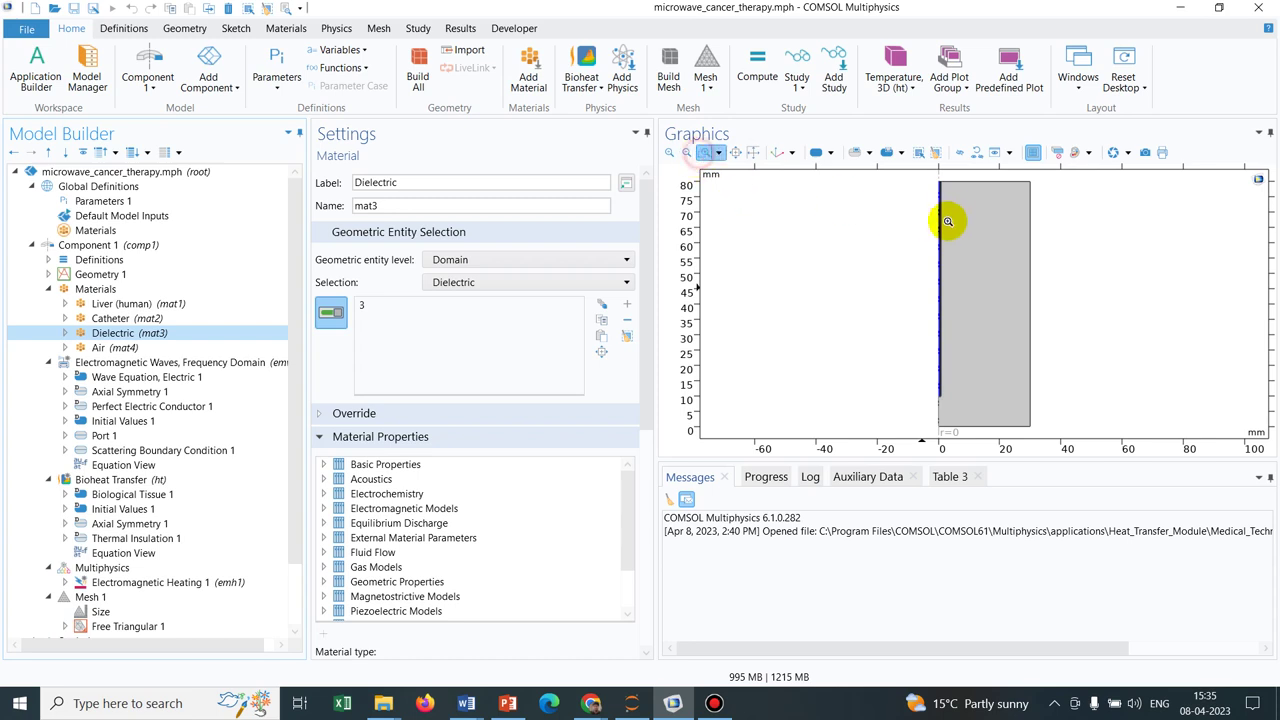
{"action": "left_click_drag", "start_coordinate": [928, 178], "coordinate": [980, 240]}
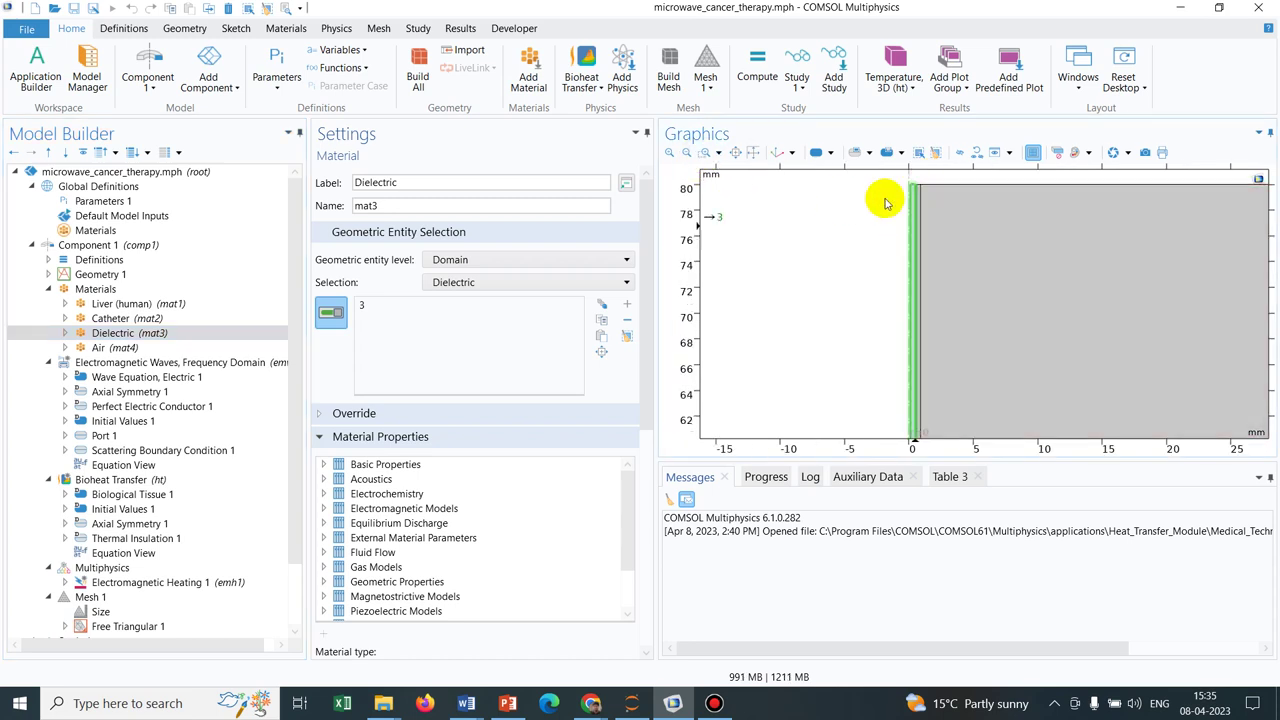
{"action": "left_click", "coordinate": [687, 152]}
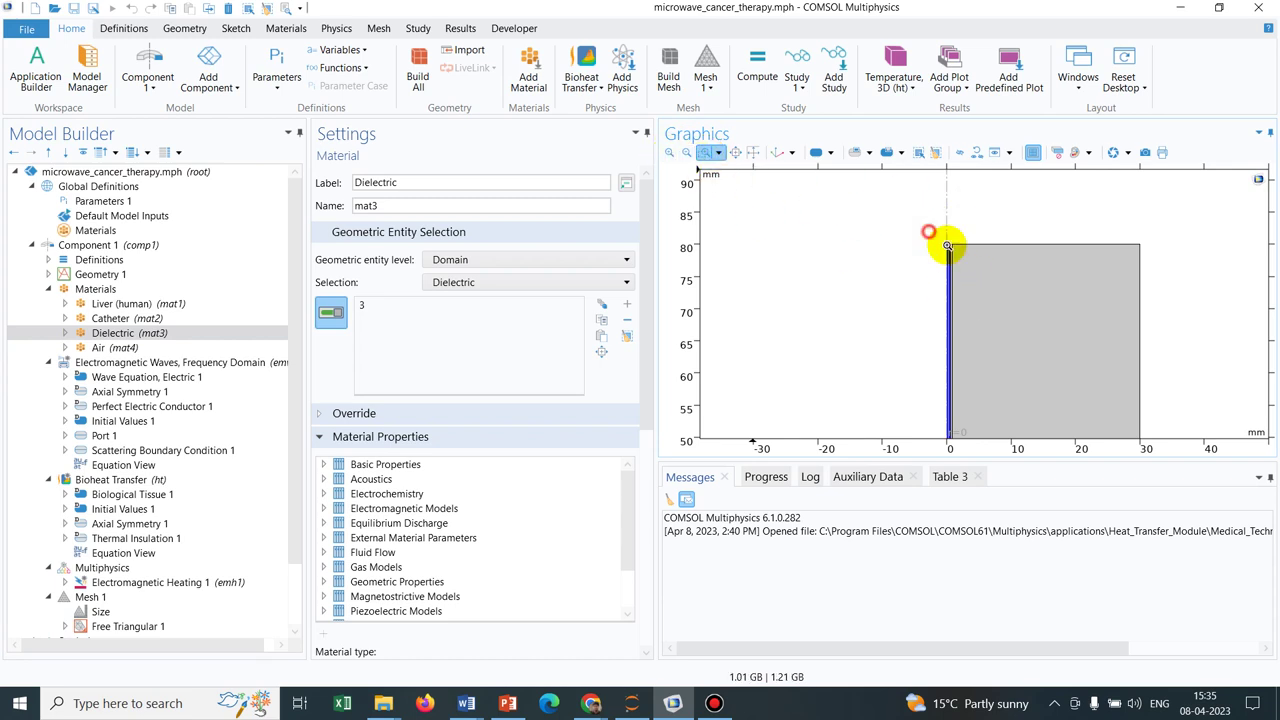
{"action": "left_click_drag", "start_coordinate": [931, 240], "coordinate": [1008, 312]}
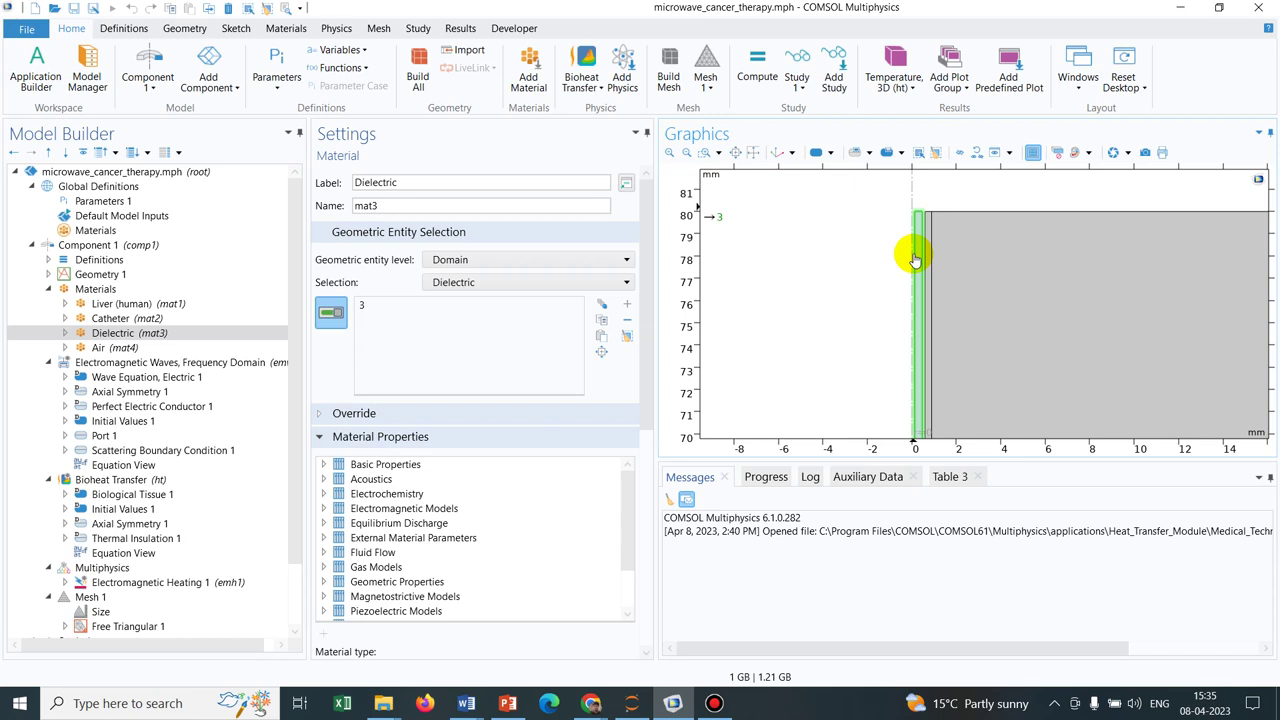
{"action": "left_click", "coordinate": [198, 348]}
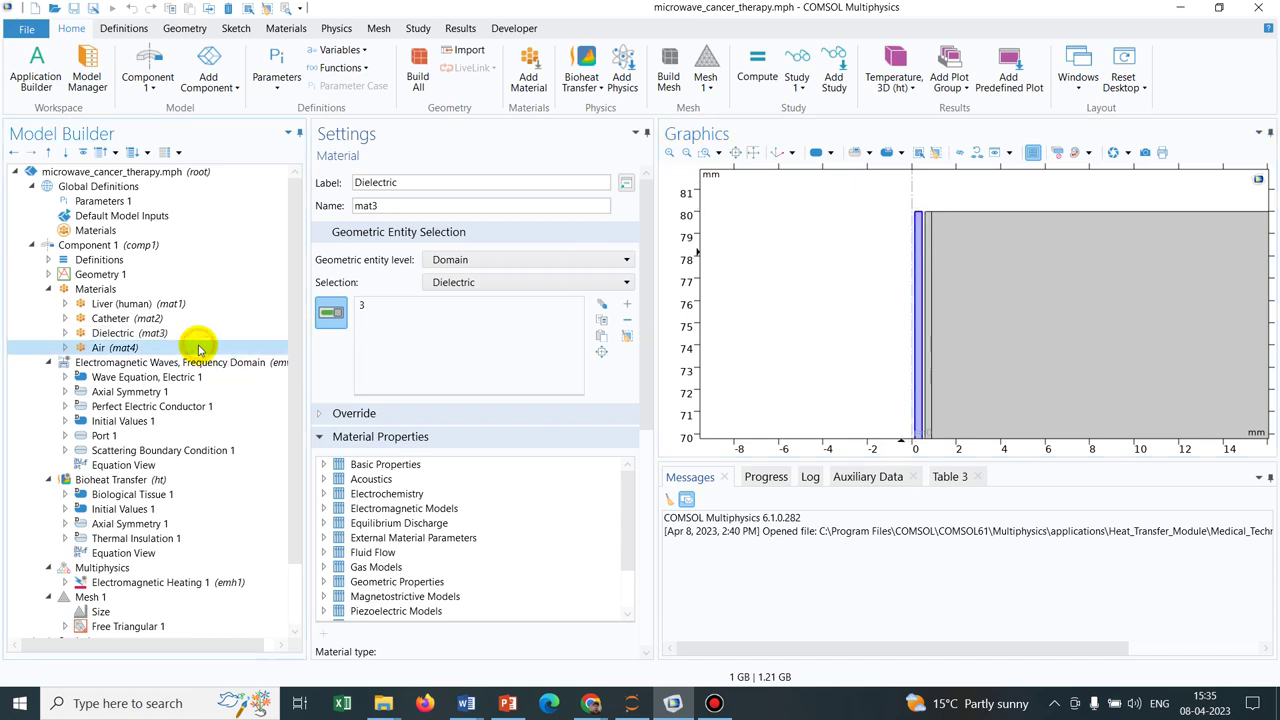
- Zoom to the antenna slot near 16 mm, check Catheter (mat2) on domain 2, then reselect Dielectric
{"action": "left_click", "coordinate": [752, 152]}
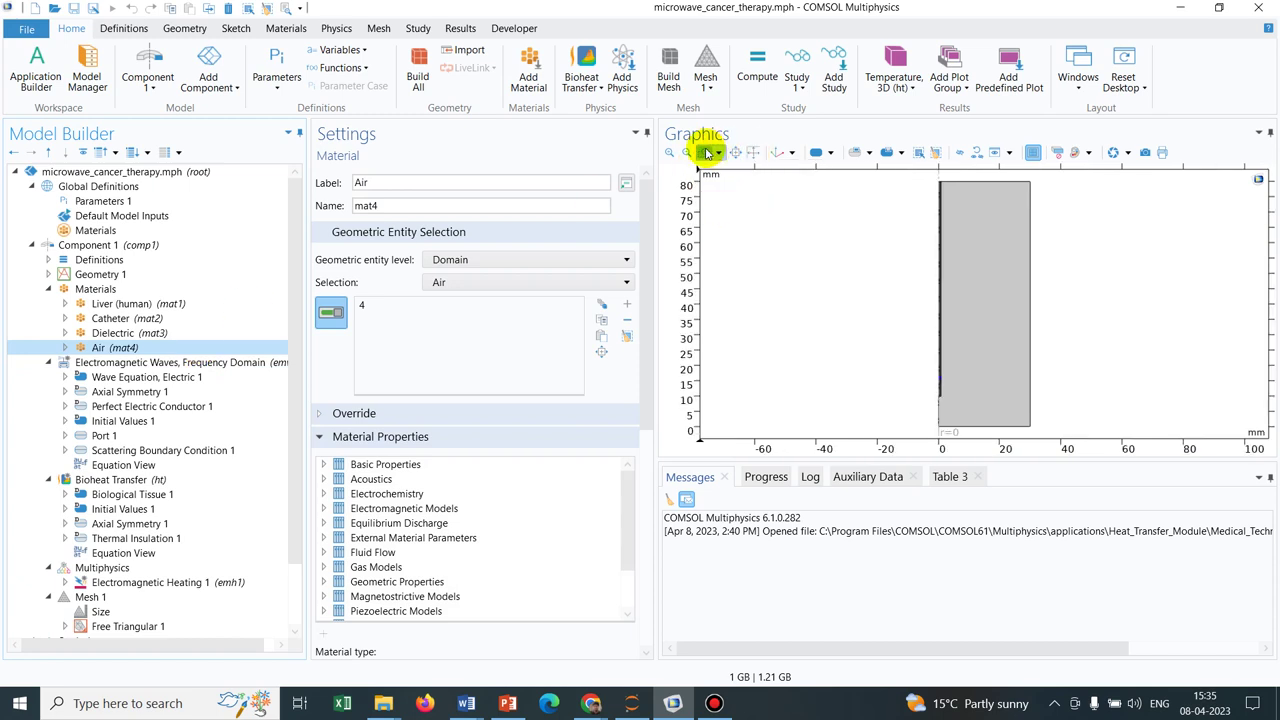
{"action": "left_click", "coordinate": [704, 152]}
{"action": "left_click_drag", "start_coordinate": [909, 289], "coordinate": [992, 430]}
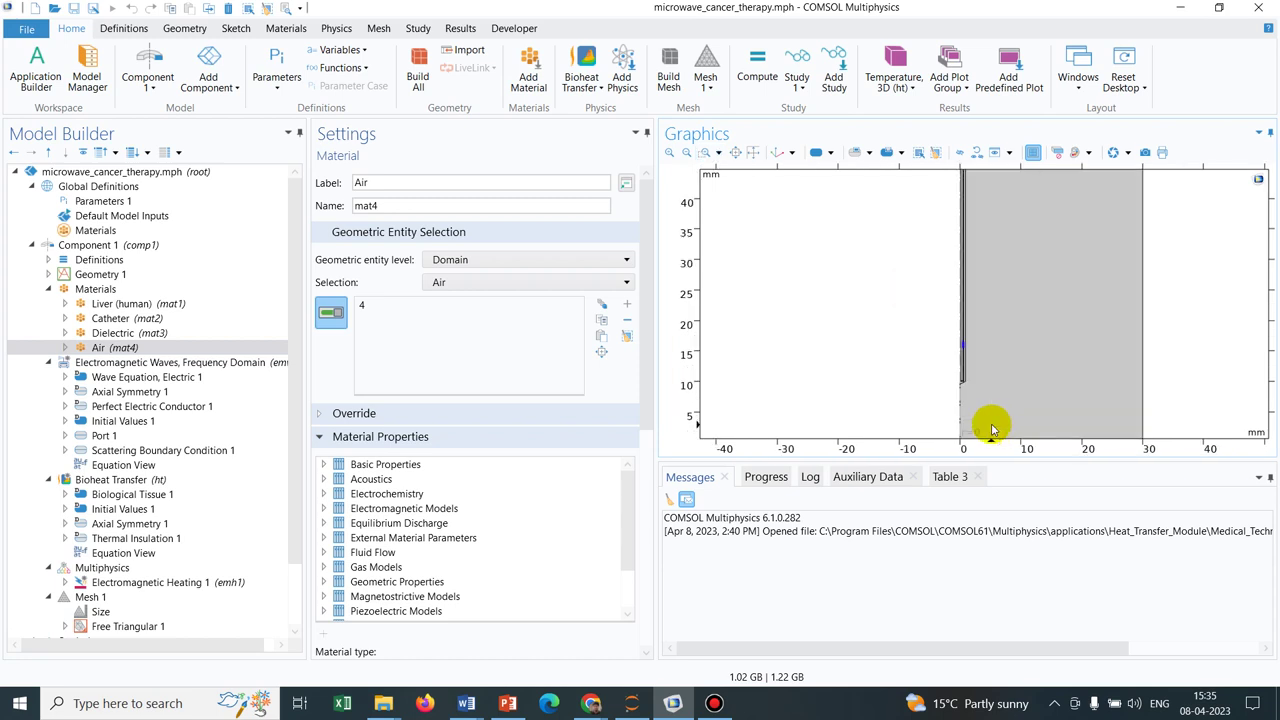
{"action": "left_click", "coordinate": [704, 152]}
{"action": "left_click_drag", "start_coordinate": [914, 317], "coordinate": [995, 372]}
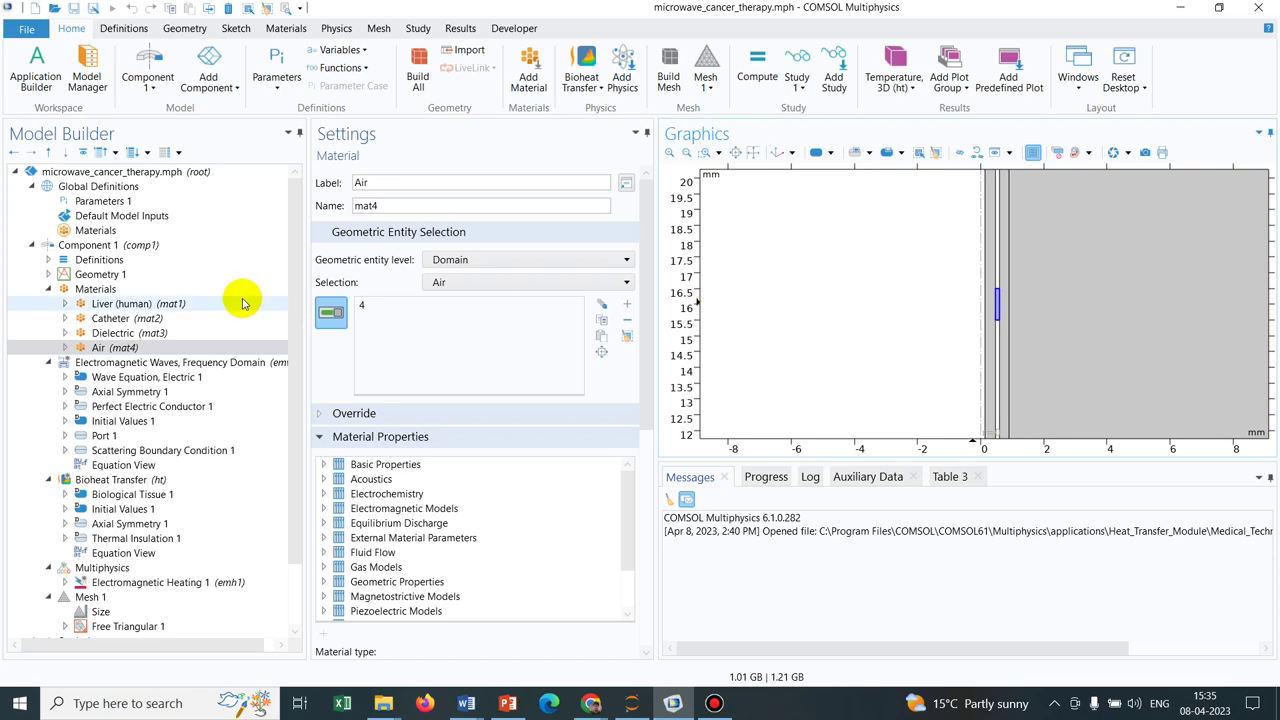
{"action": "left_click", "coordinate": [172, 317]}
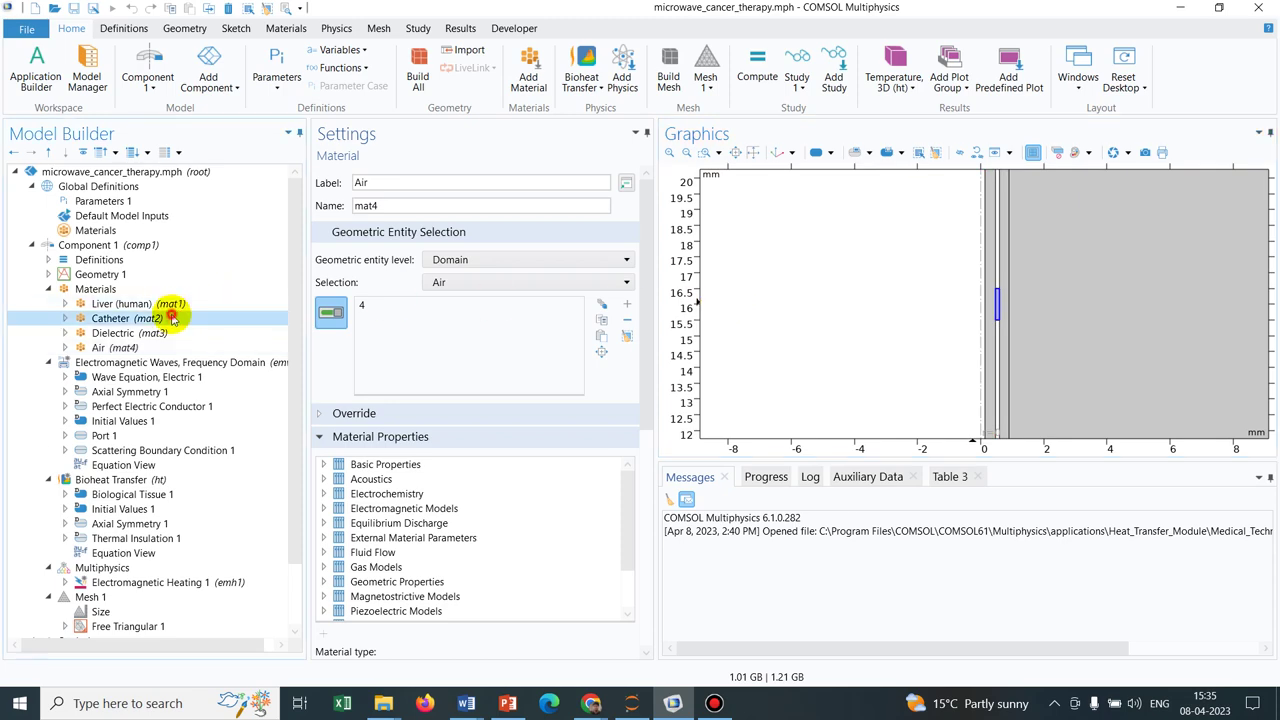
{"action": "left_click", "coordinate": [150, 333]}
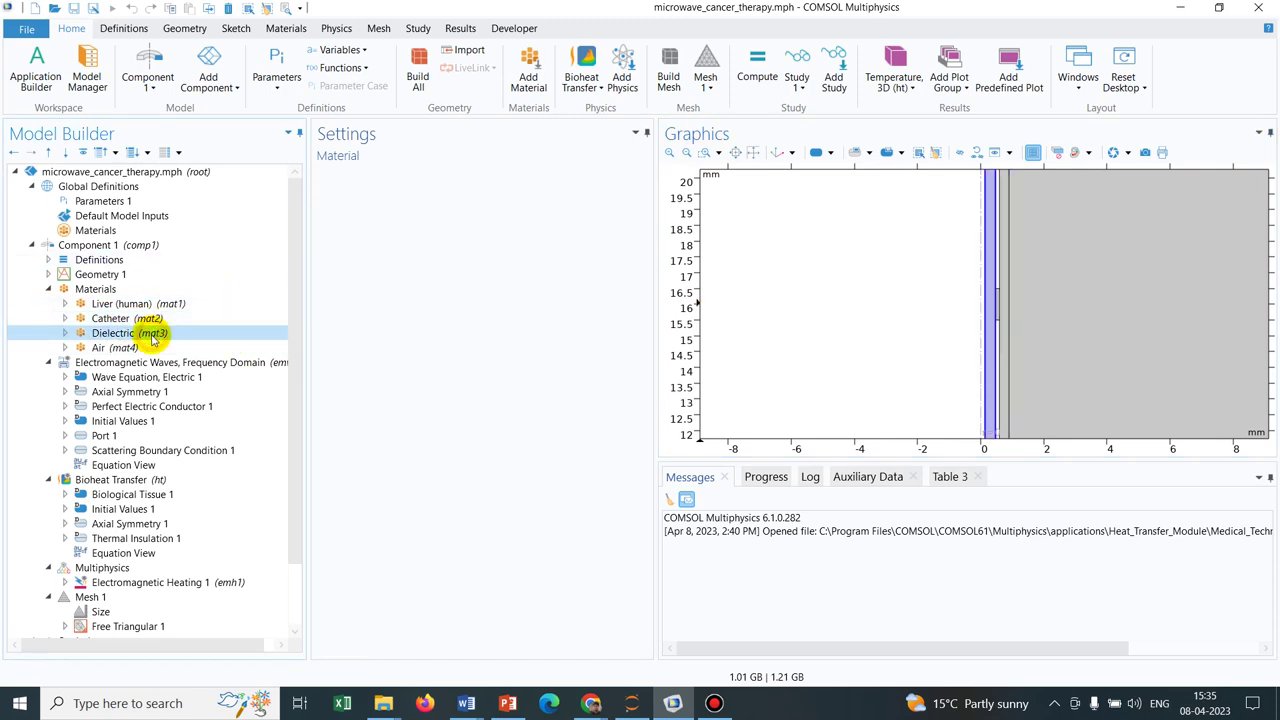
{"action": "left_click", "coordinate": [753, 152]}
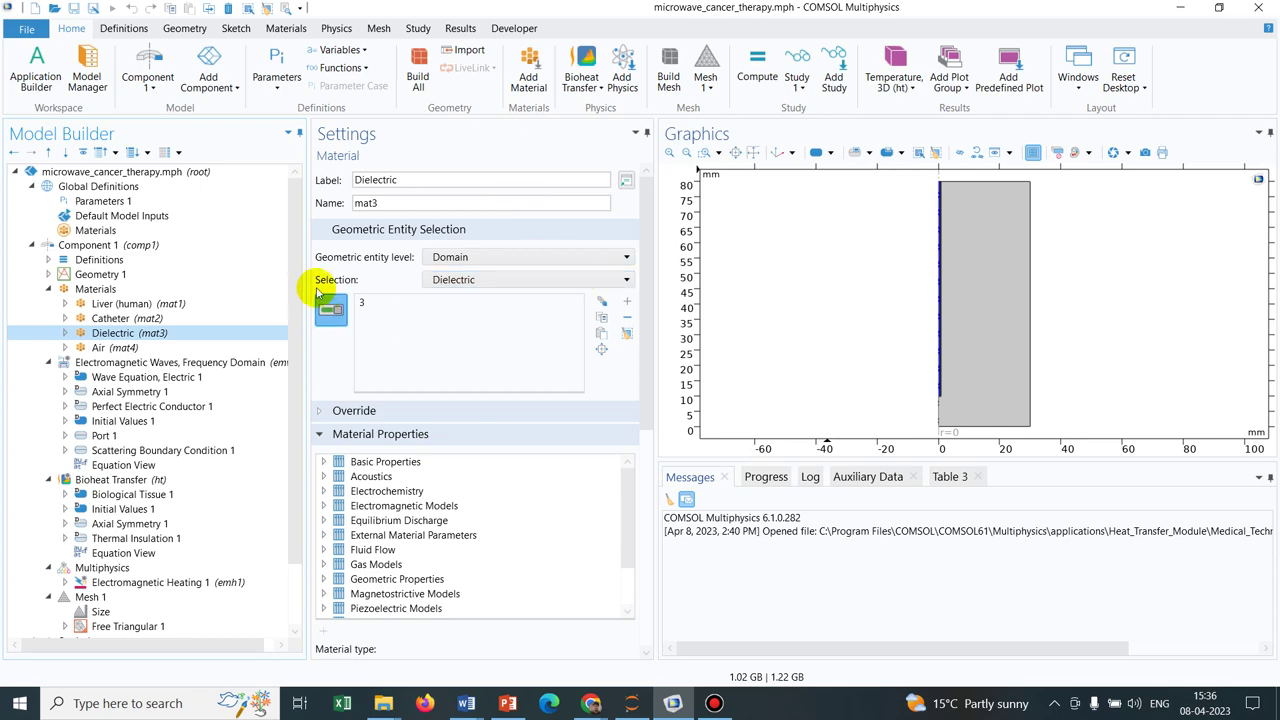
- Review Electromagnetic Heating 1 and the Frequency Domain step's study frequency f
{"action": "scroll", "coordinate": [294, 405], "scroll_direction": "down", "scroll_amount": 2}
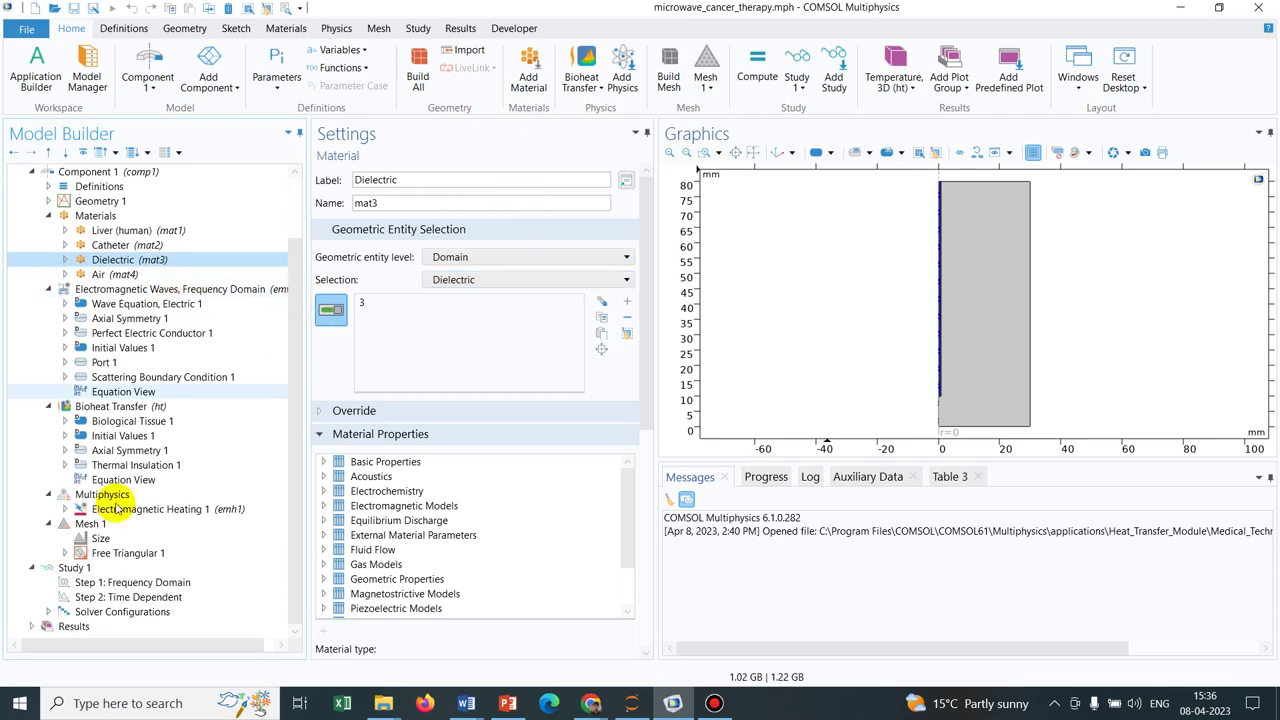
{"action": "left_click", "coordinate": [156, 511]}
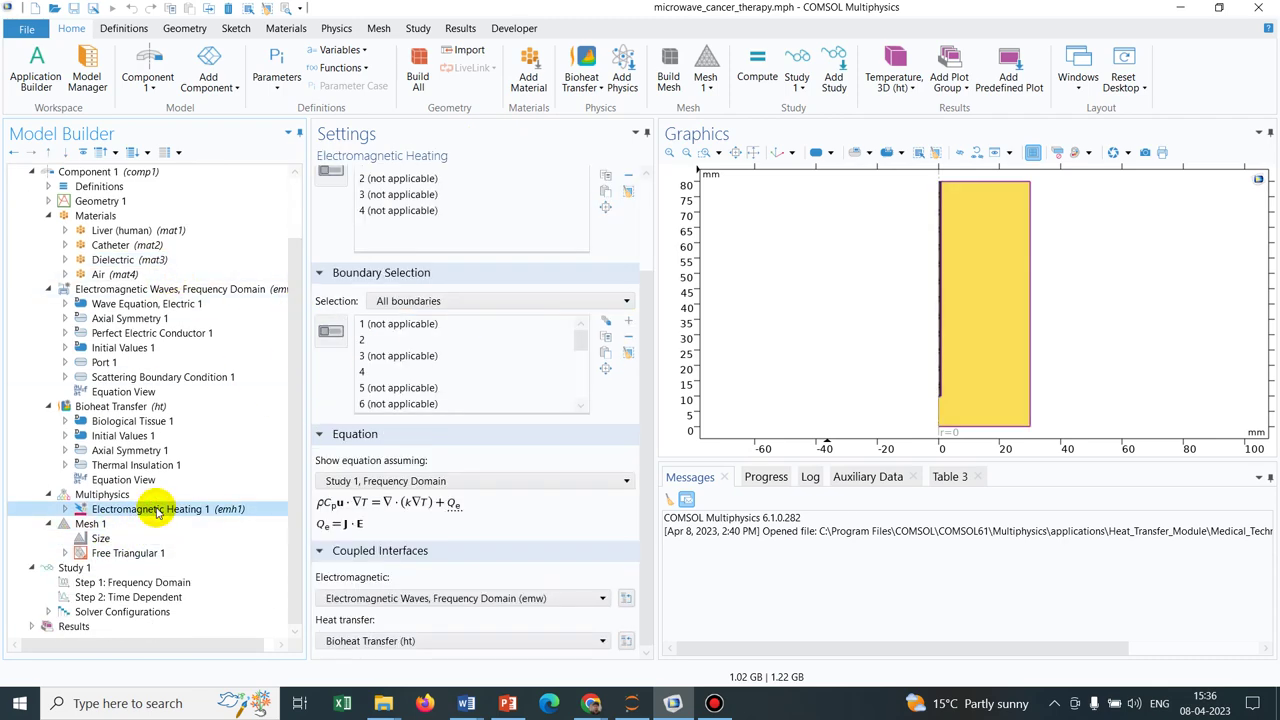
{"action": "left_click", "coordinate": [156, 584]}
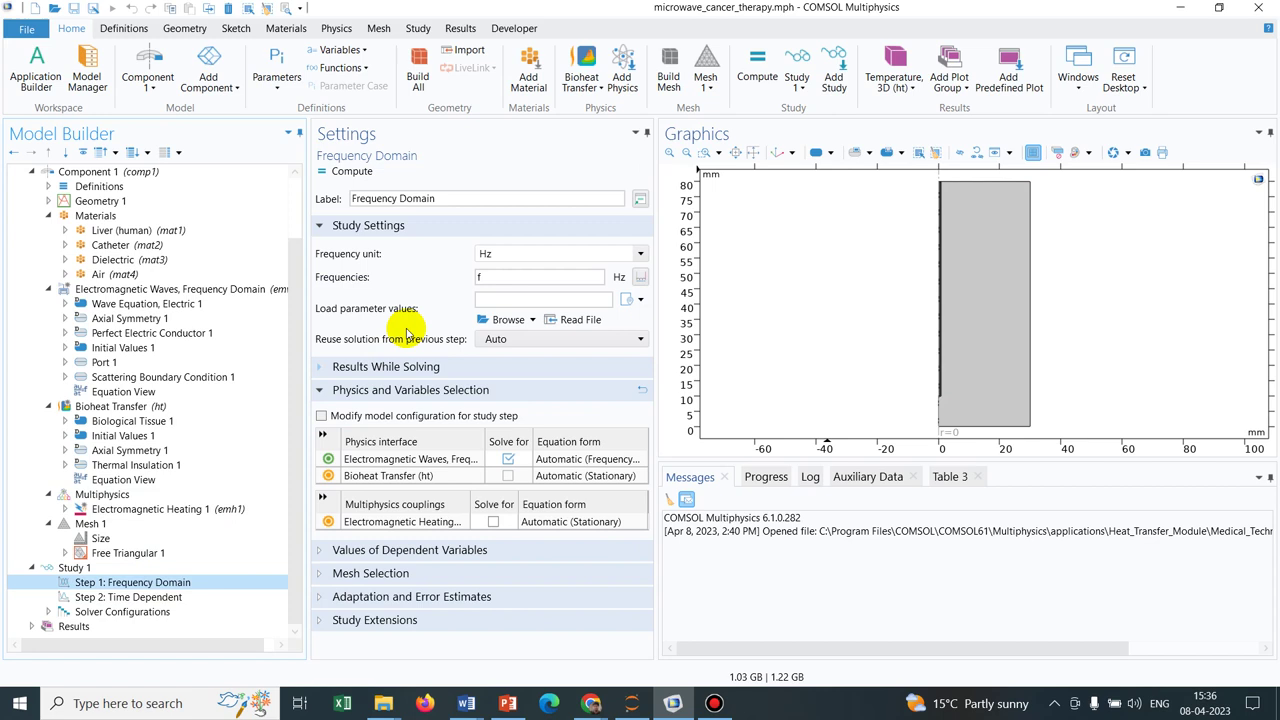
{"action": "left_click", "coordinate": [491, 277]}
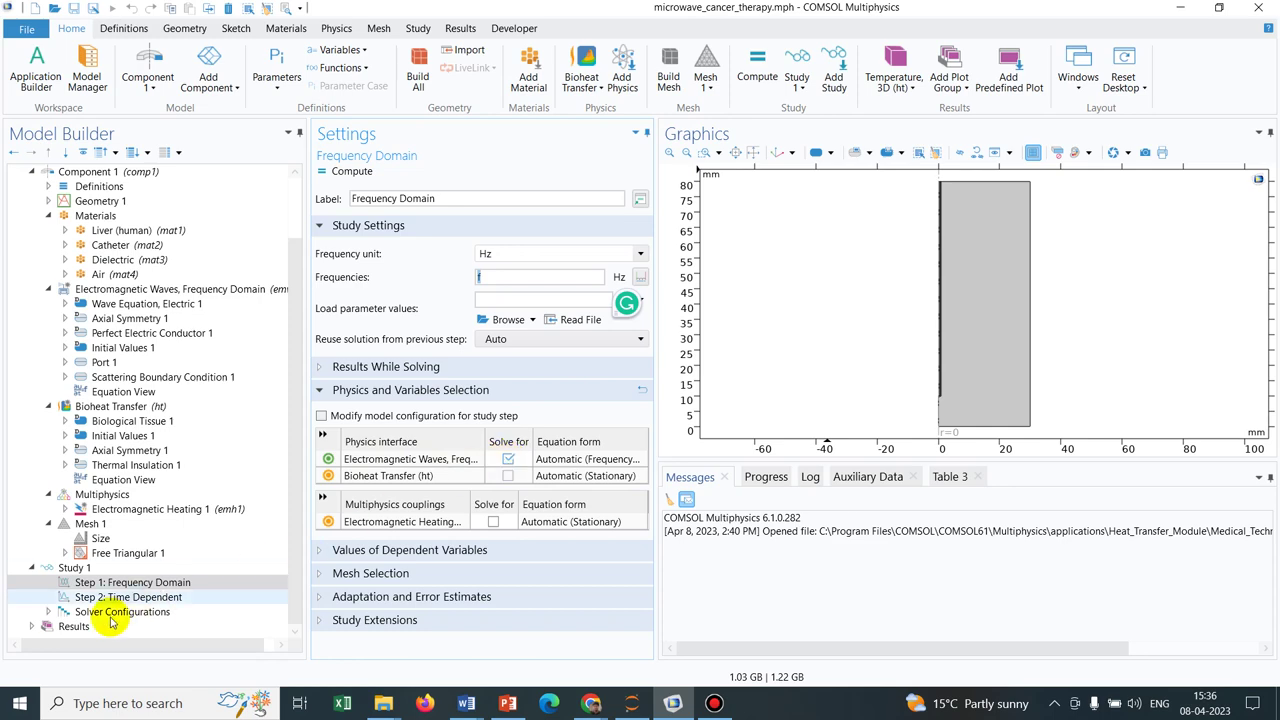
- Review the Time Dependent step's output times range(0,15[s],10) min, then select Study 1
{"action": "left_click", "coordinate": [156, 597]}
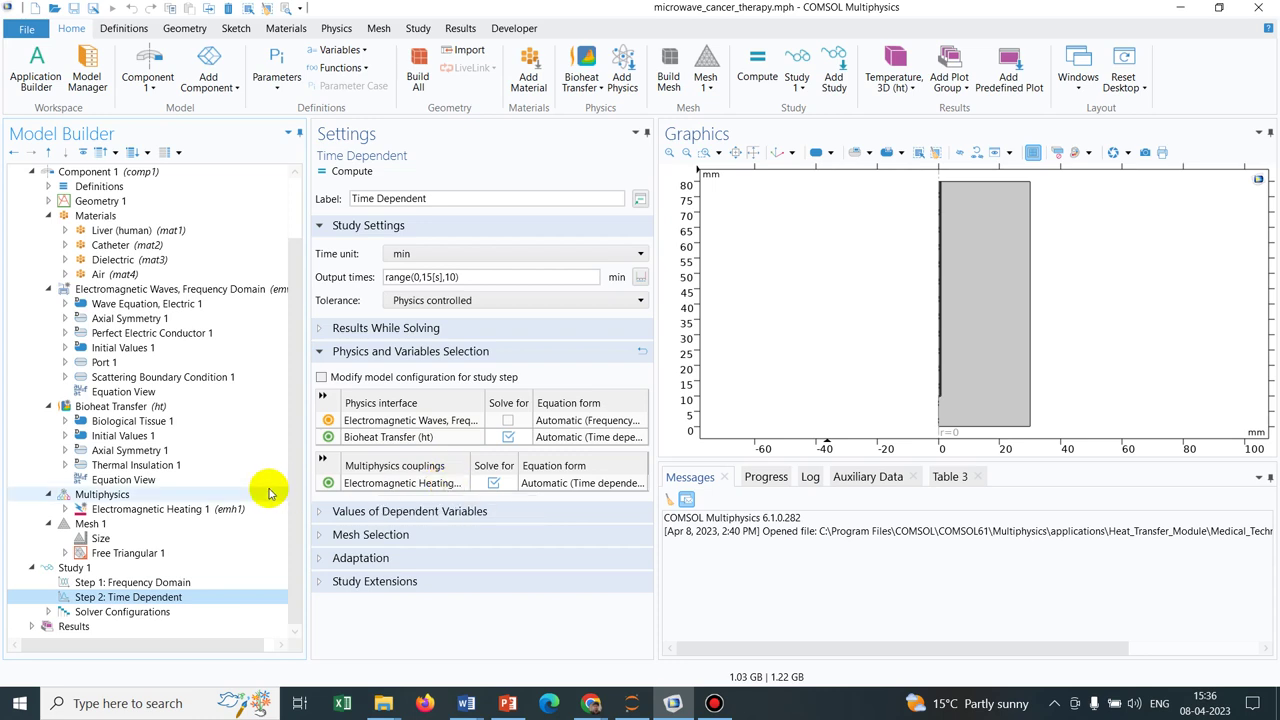
{"action": "left_click", "coordinate": [296, 280]}
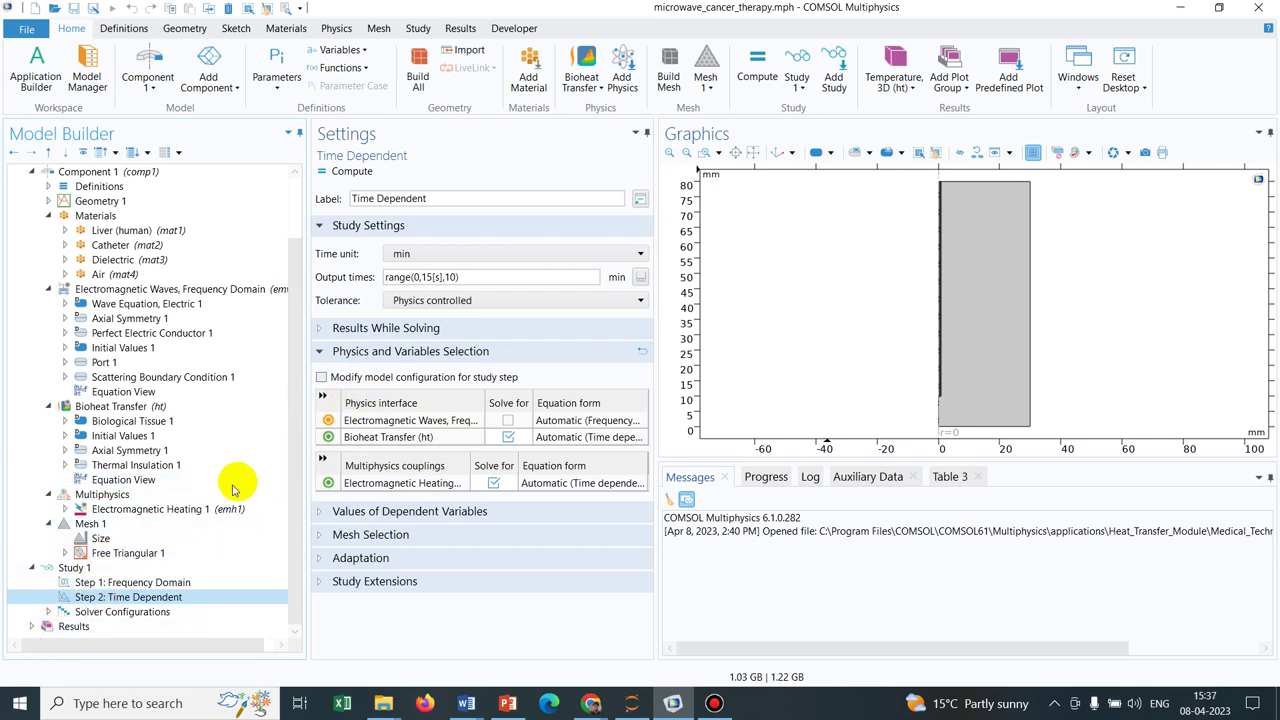
{"action": "left_click", "coordinate": [92, 568]}
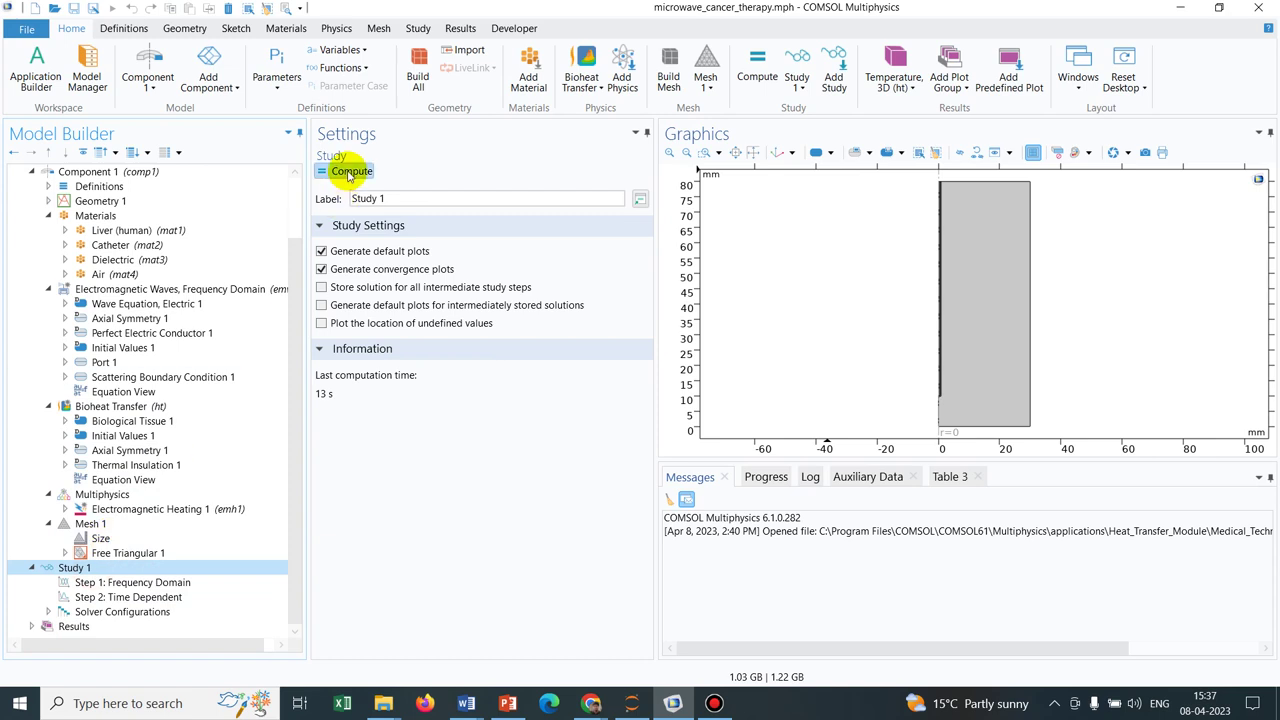
- Compute Study 1 and follow the solver Log and Progress until it finishes in 38 s
{"action": "left_click", "coordinate": [350, 172]}
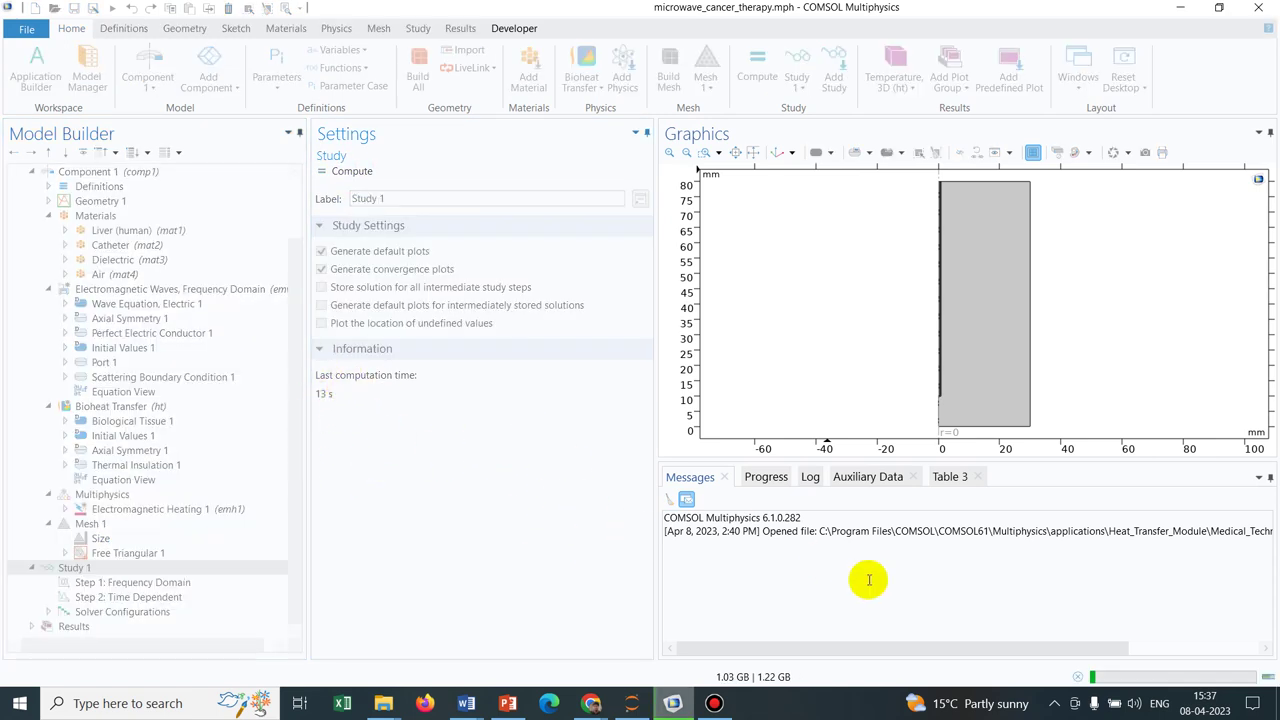
{"action": "left_click", "coordinate": [810, 478]}
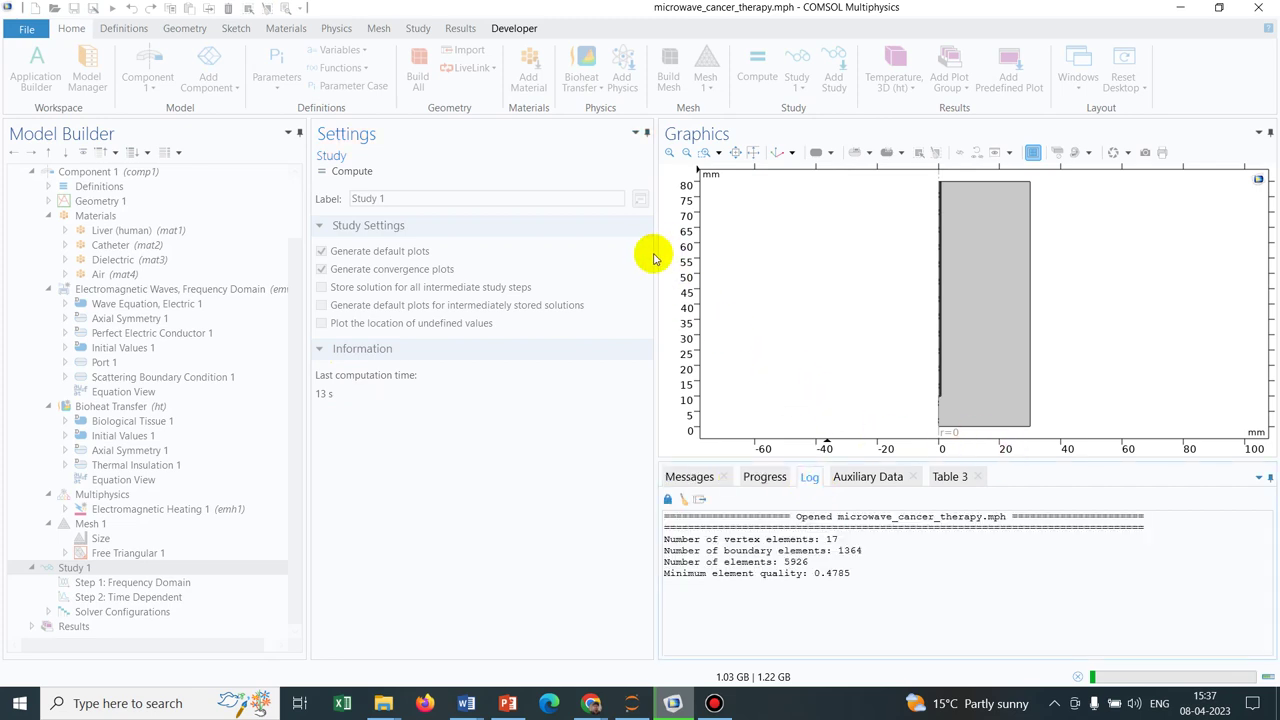
{"action": "left_click_drag", "start_coordinate": [656, 251], "coordinate": [622, 251]}
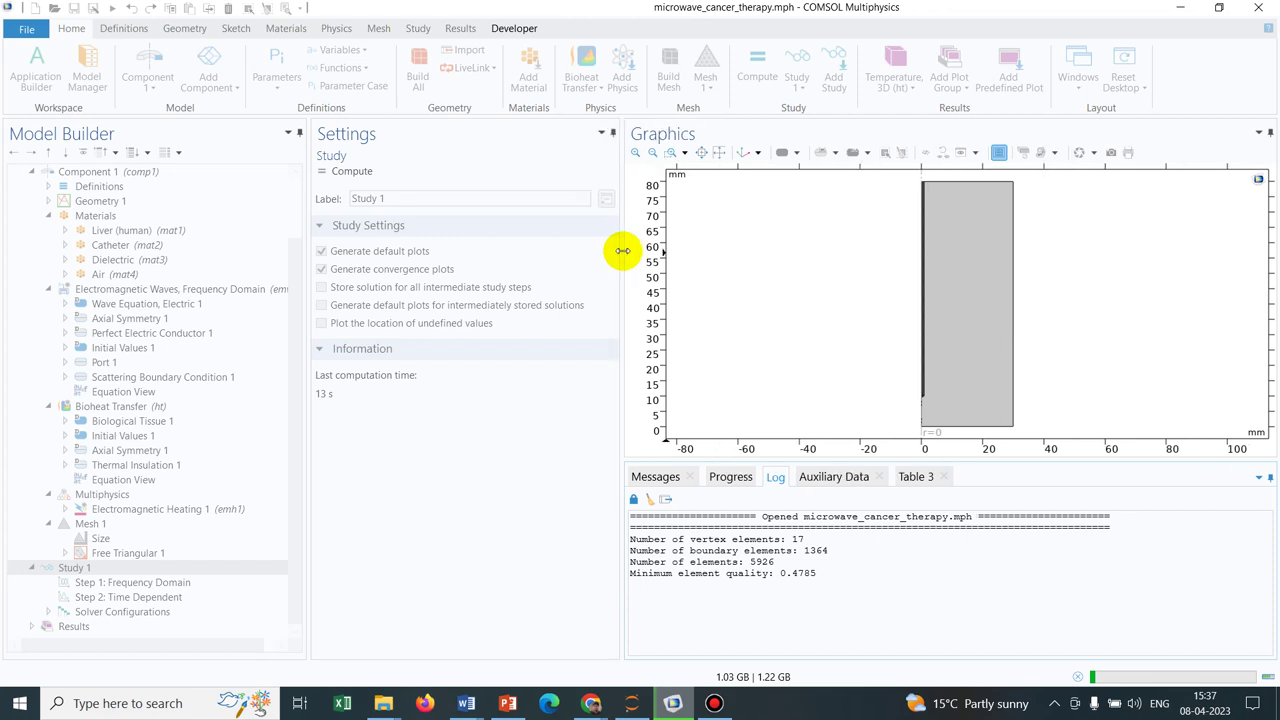
{"action": "left_click", "coordinate": [731, 477]}
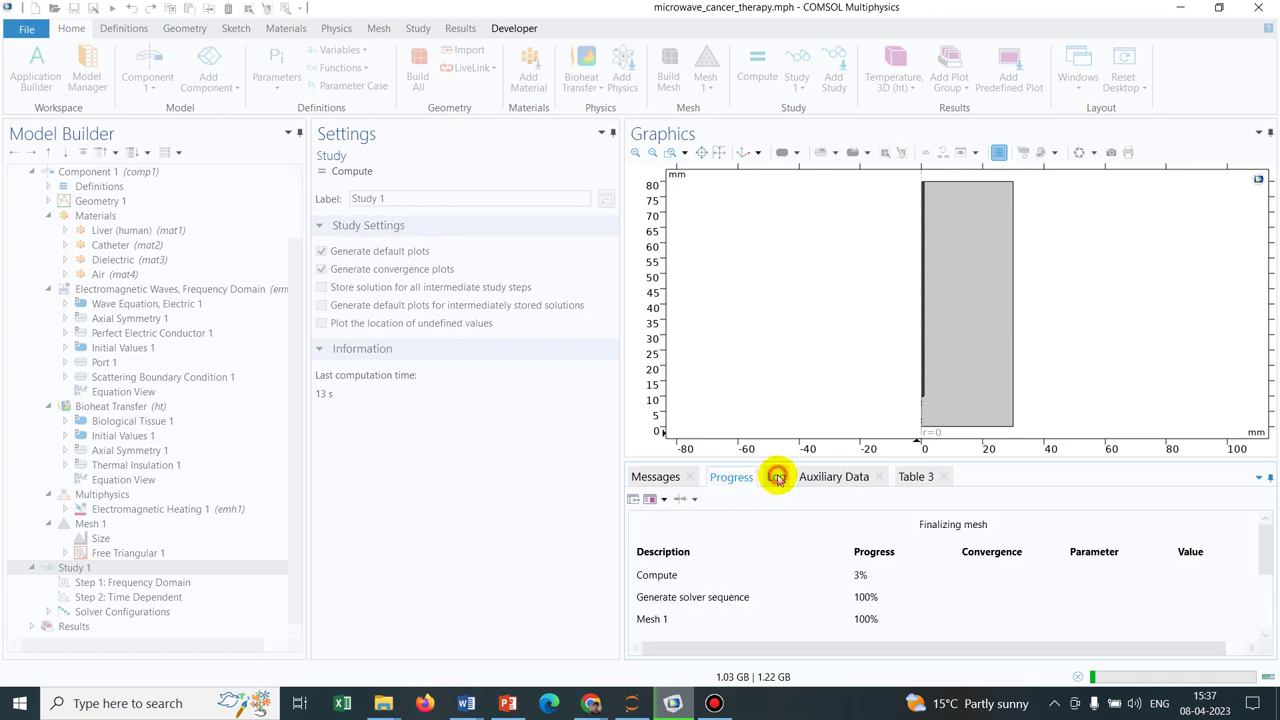
{"action": "left_click", "coordinate": [777, 477]}
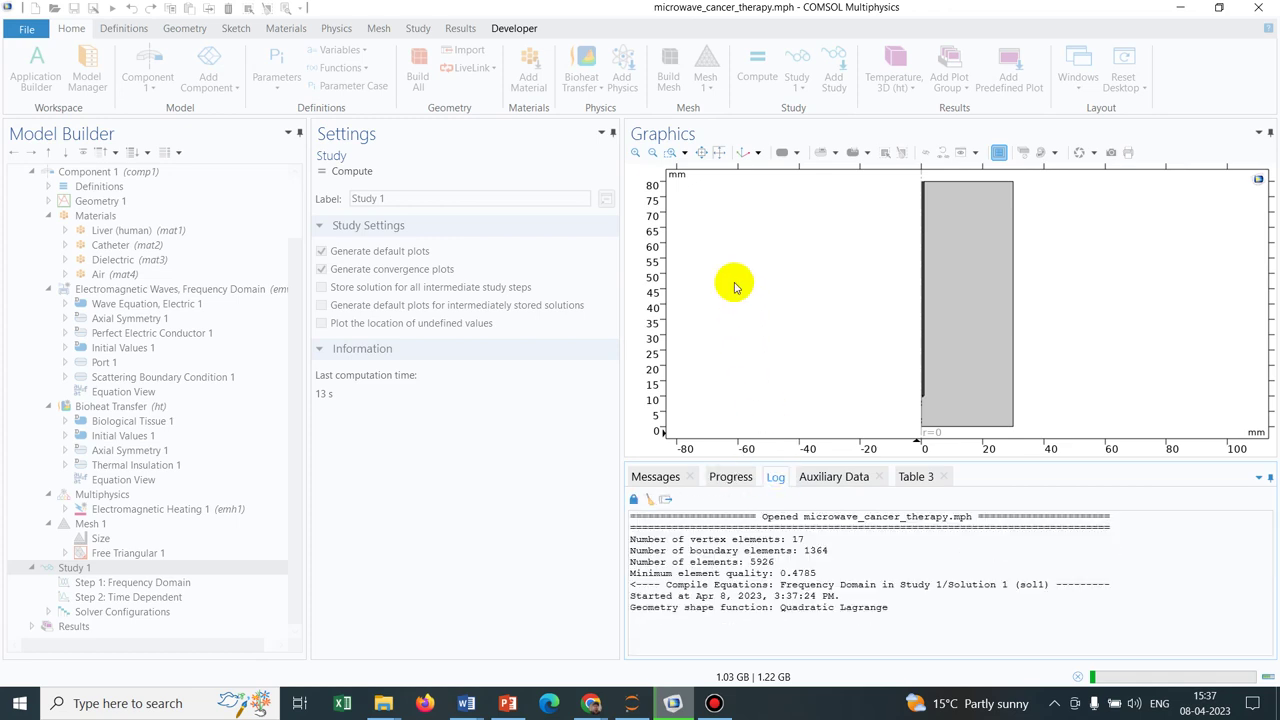
{"action": "left_click", "coordinate": [715, 10]}
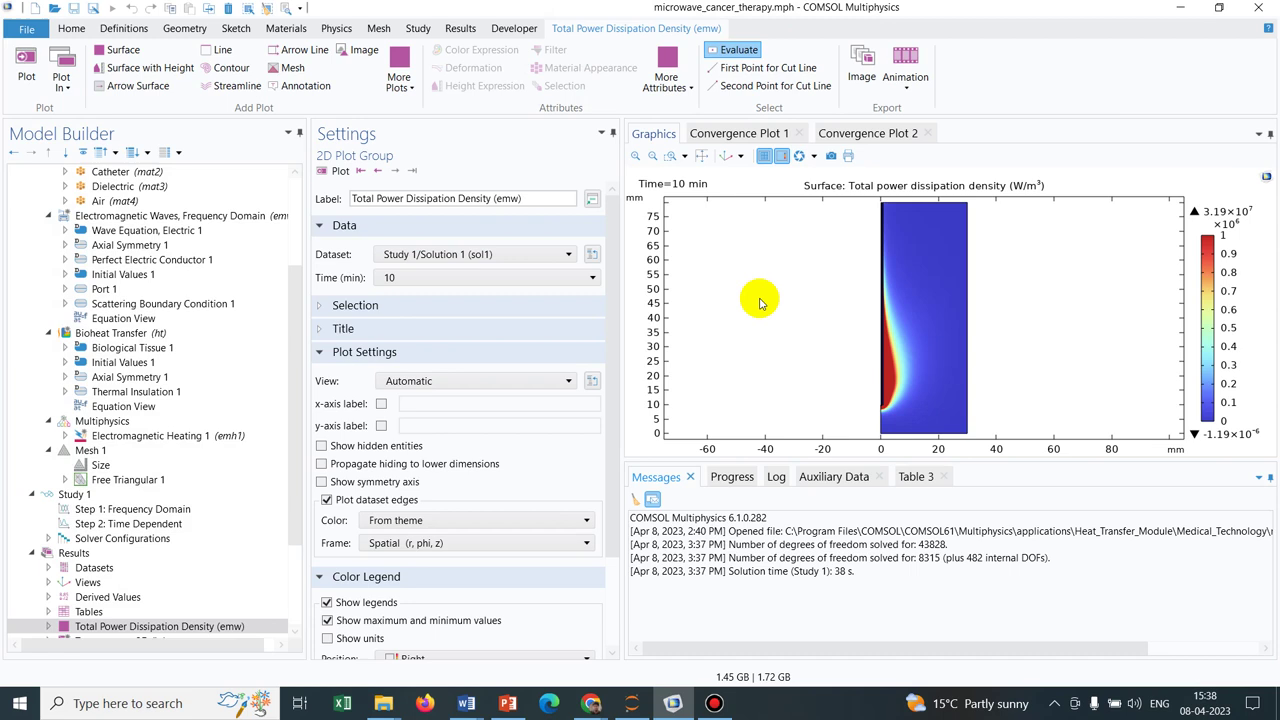
- Zoom the power plot to the antenna, then display the Temperature, 3D (ht) plot at 10 min
{"action": "left_click", "coordinate": [704, 158]}
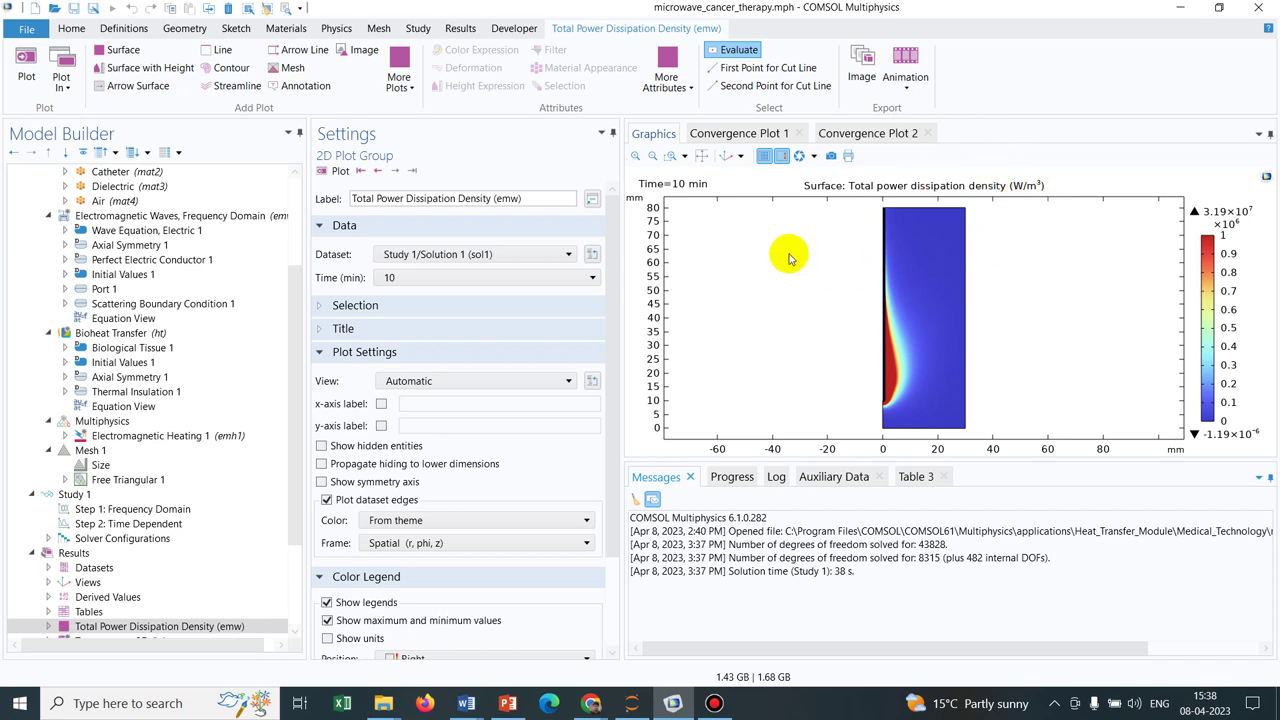
{"action": "left_click", "coordinate": [671, 157]}
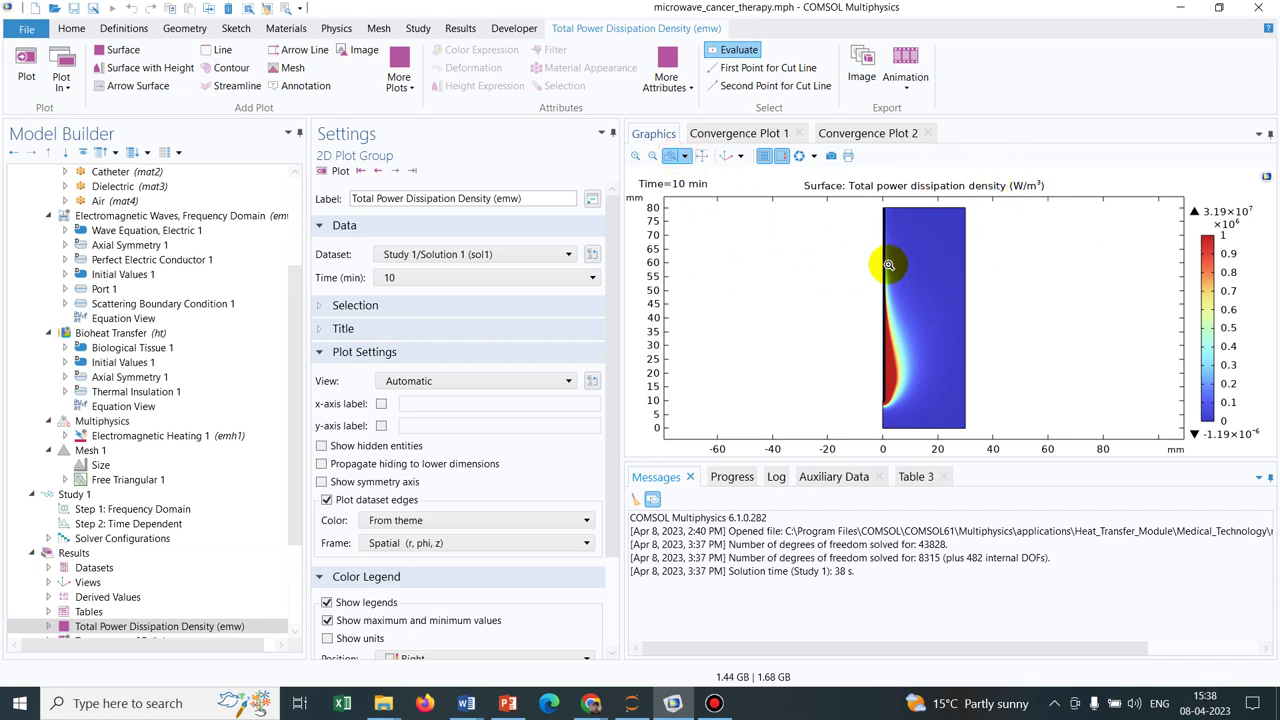
{"action": "left_click_drag", "start_coordinate": [869, 268], "coordinate": [923, 423]}
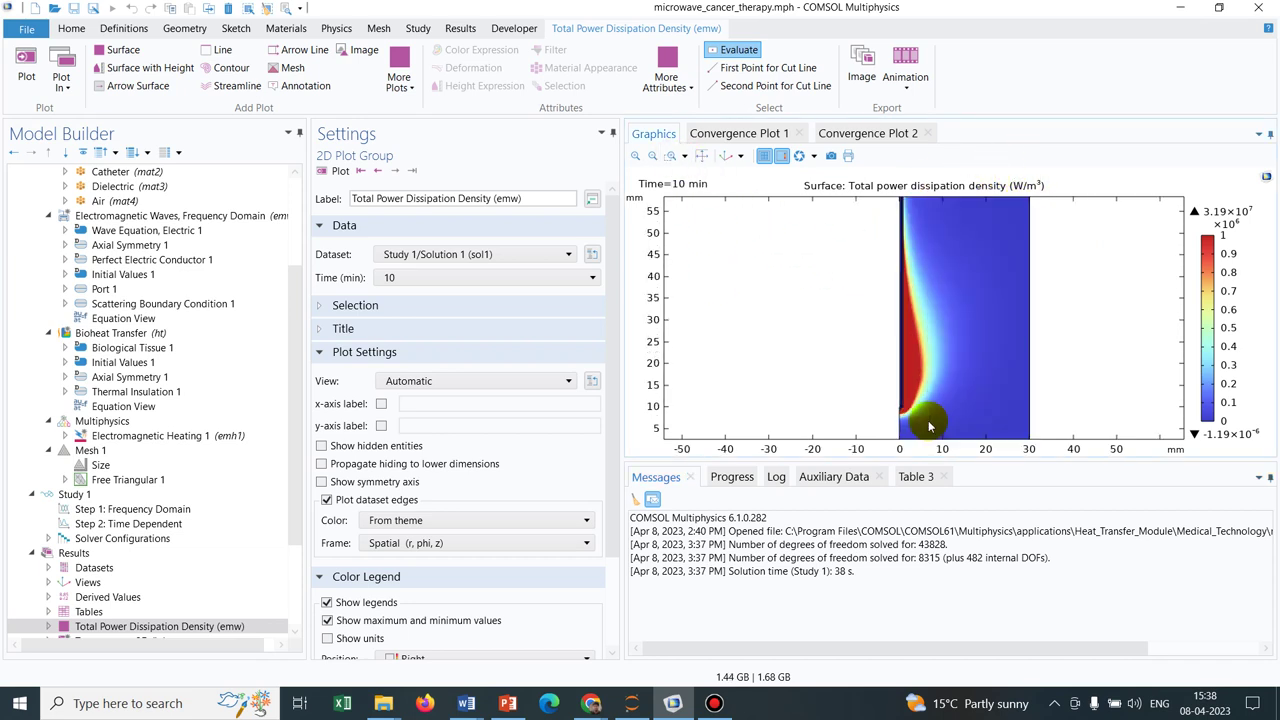
{"action": "left_click_drag", "start_coordinate": [289, 334], "coordinate": [294, 520]}
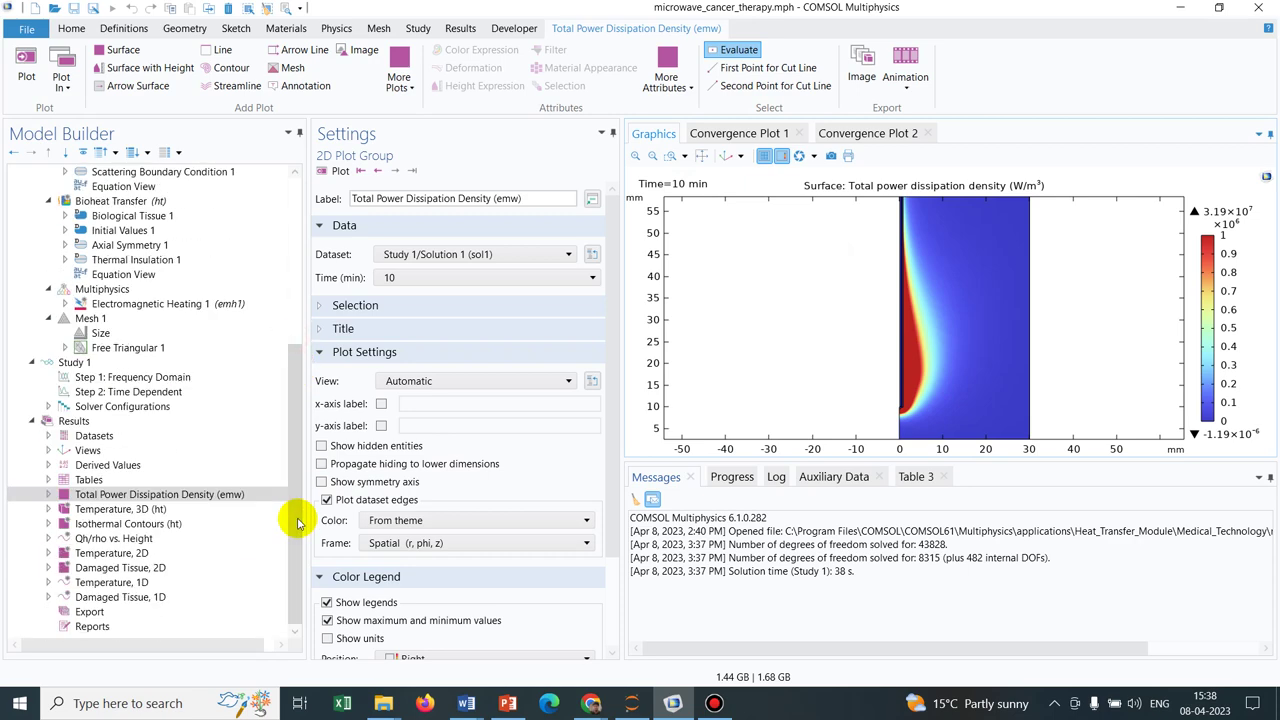
{"action": "left_click", "coordinate": [179, 513]}
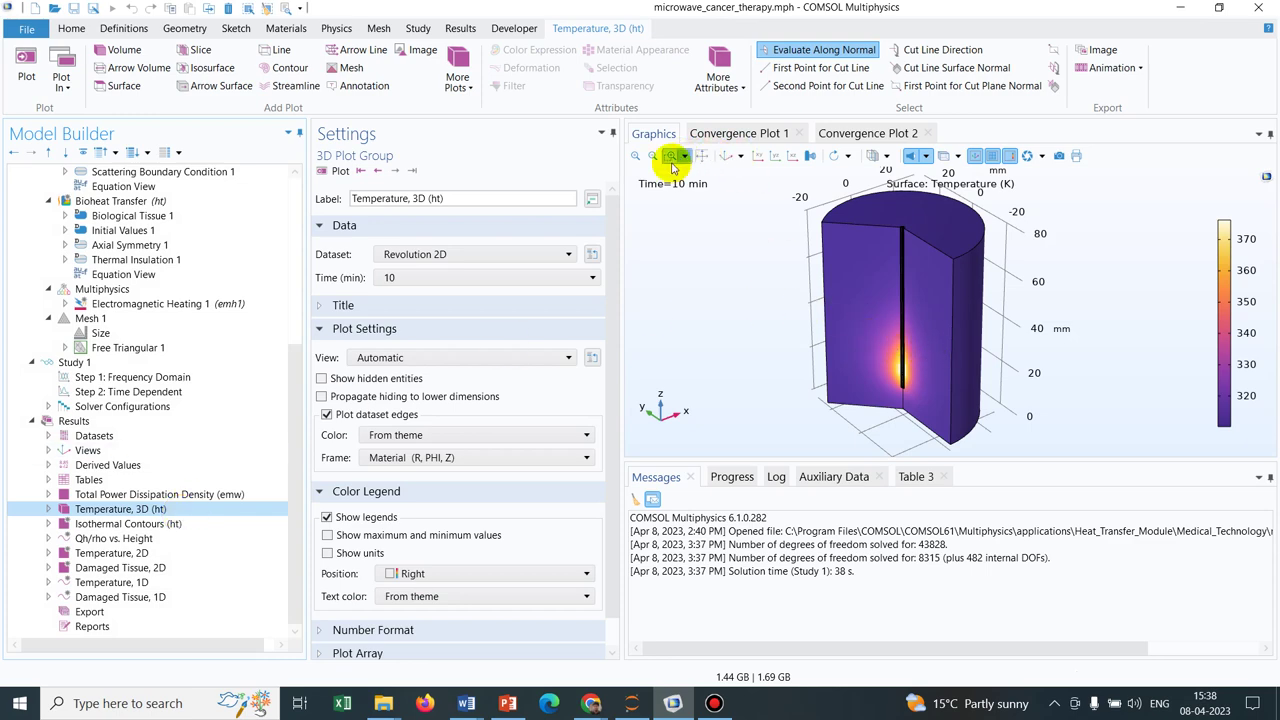
- Show the Temperature, 2D plot and box-zoom into the hot region beside the antenna
{"action": "left_click", "coordinate": [127, 560]}
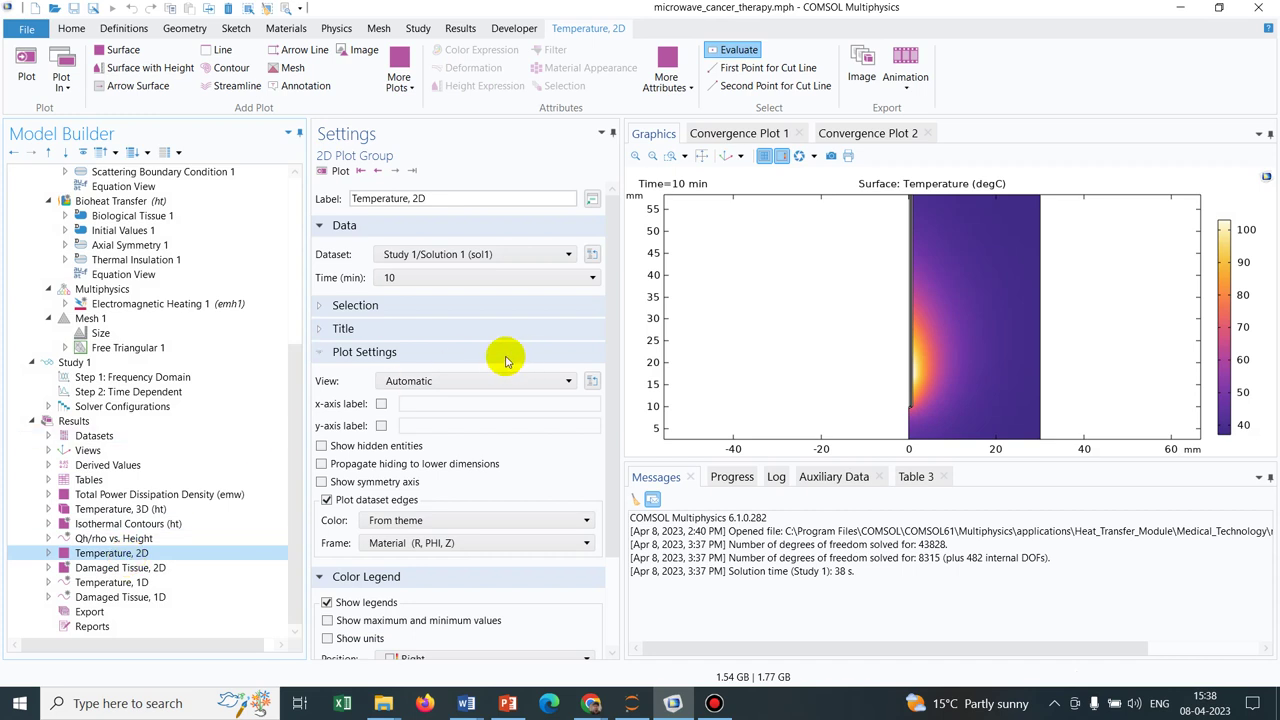
{"action": "left_click", "coordinate": [668, 157]}
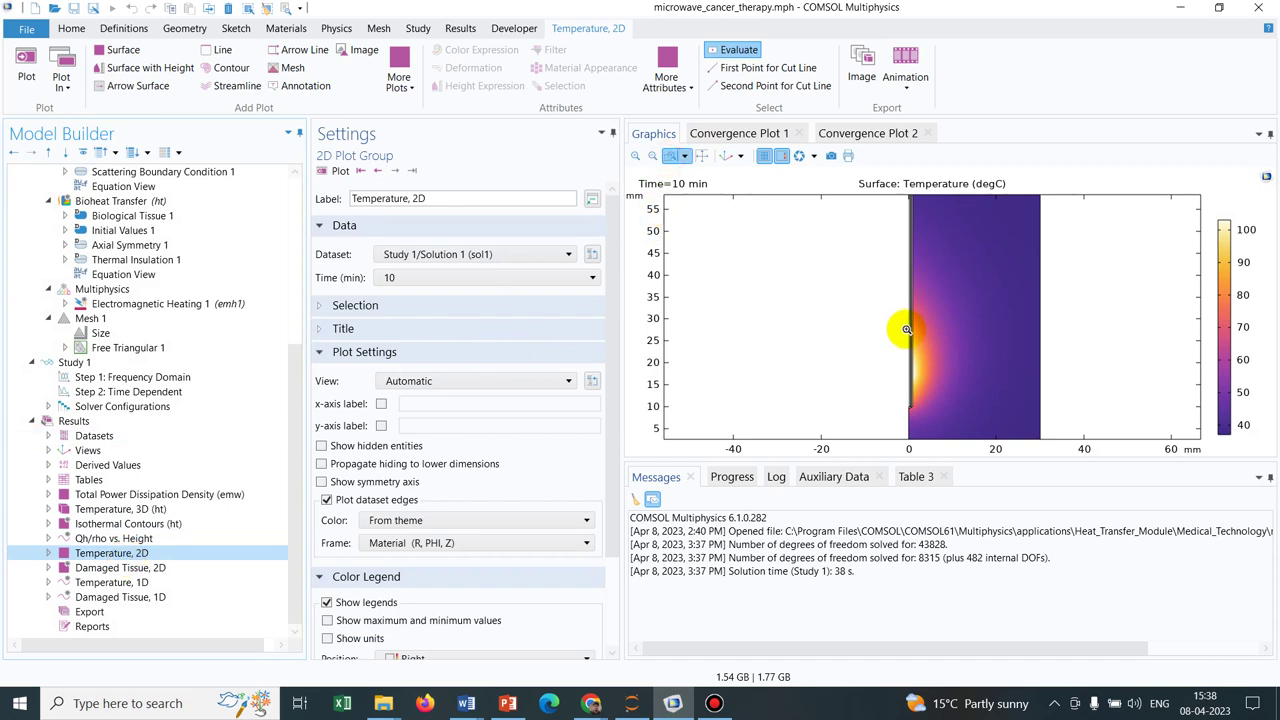
{"action": "left_click_drag", "start_coordinate": [902, 324], "coordinate": [942, 387]}
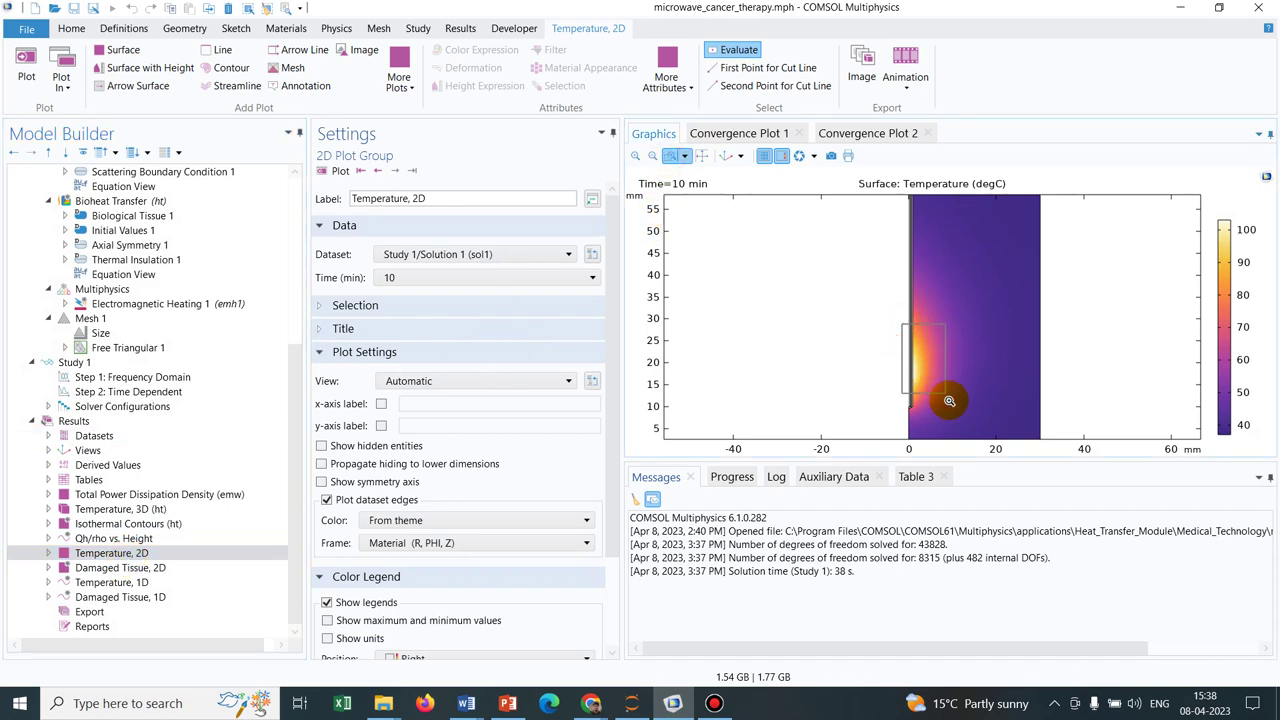
{"action": "left_click_drag", "start_coordinate": [950, 404], "coordinate": [951, 406]}
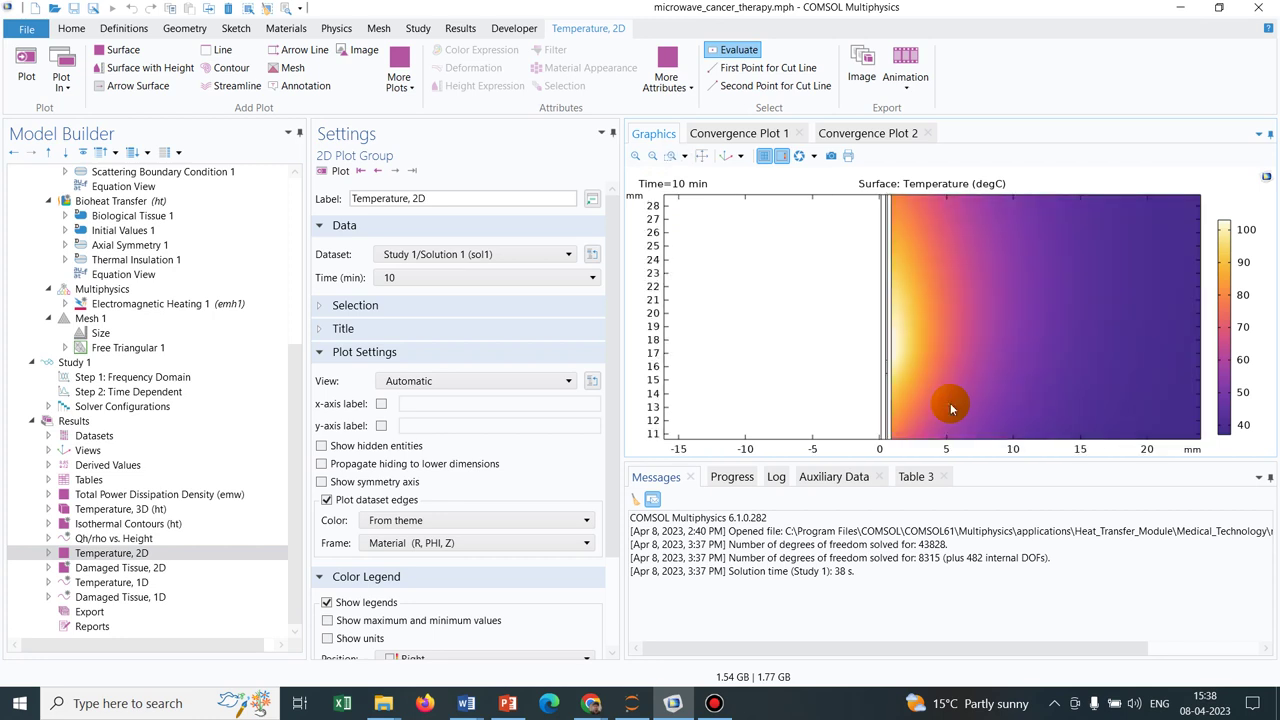
- Evaluate temperatures 93.048 and 86.398 degC at two points, then return to Total Power Dissipation Density
{"action": "left_click", "coordinate": [911, 327]}
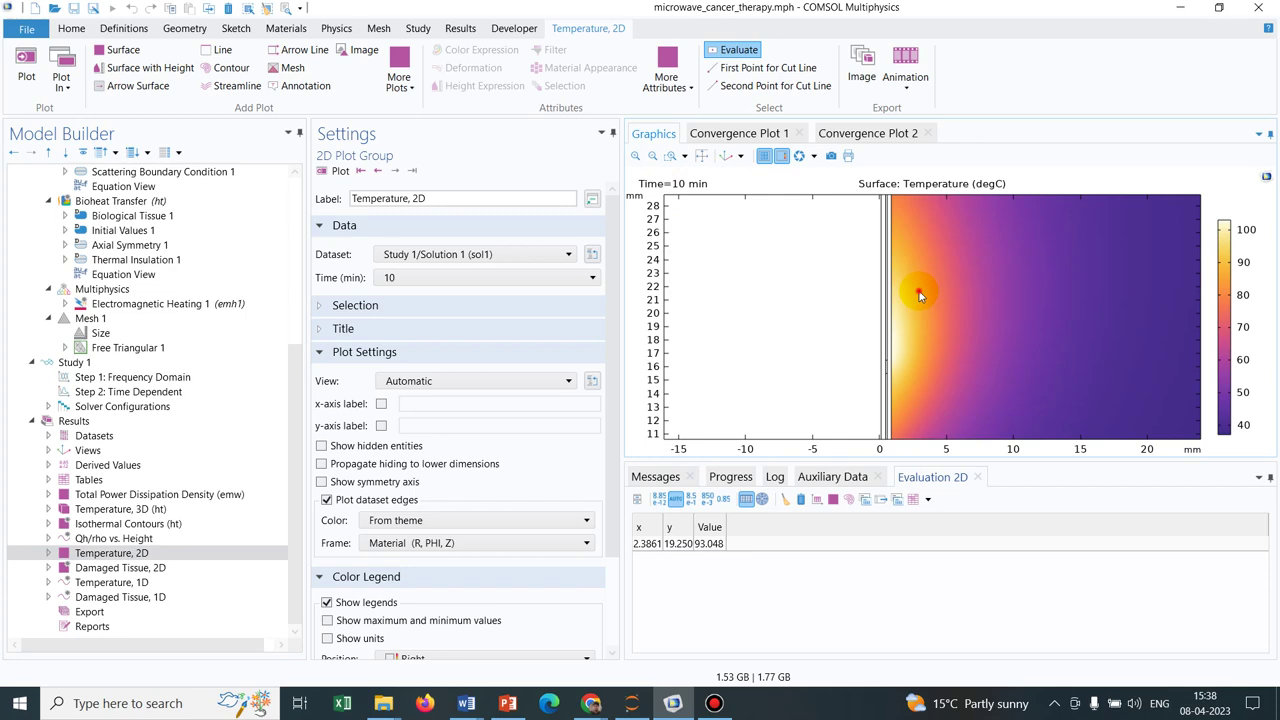
{"action": "left_click", "coordinate": [919, 294]}
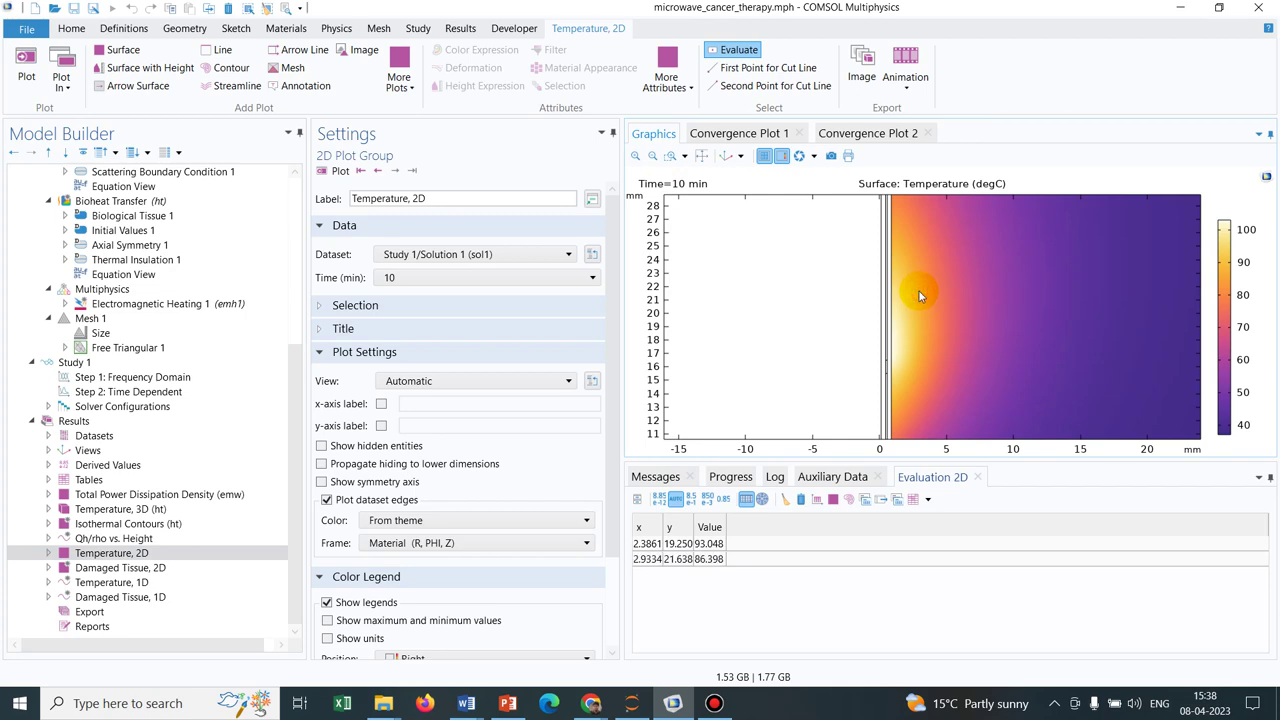
{"action": "left_click", "coordinate": [160, 494]}
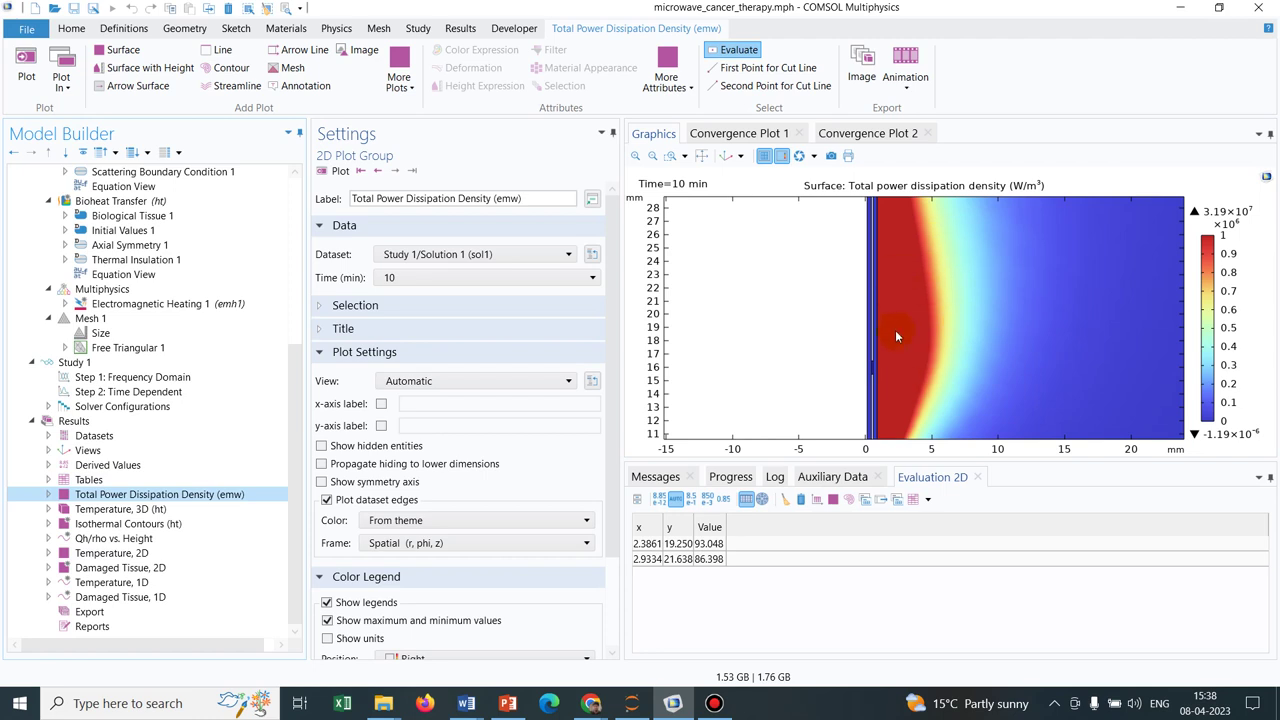
- Zoom the Total Power Dissipation Density plot out to the full tissue geometry, up to 80 mm
{"action": "left_click", "coordinate": [701, 156]}
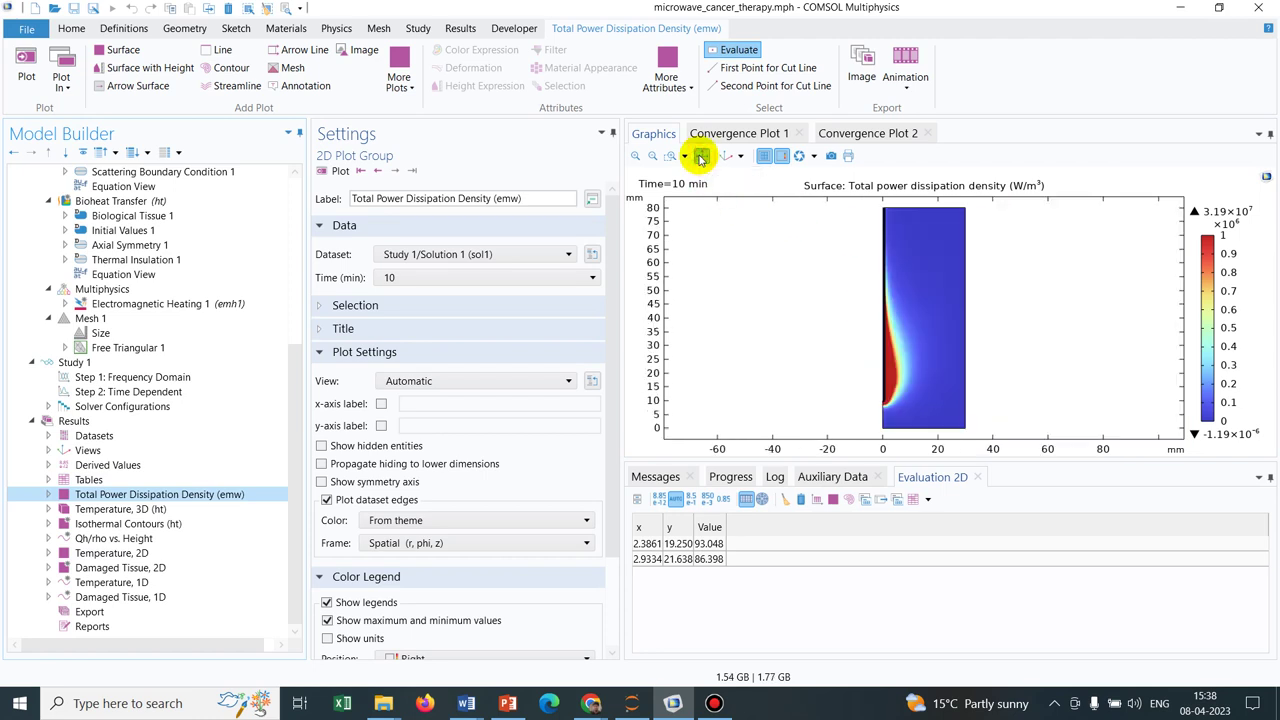